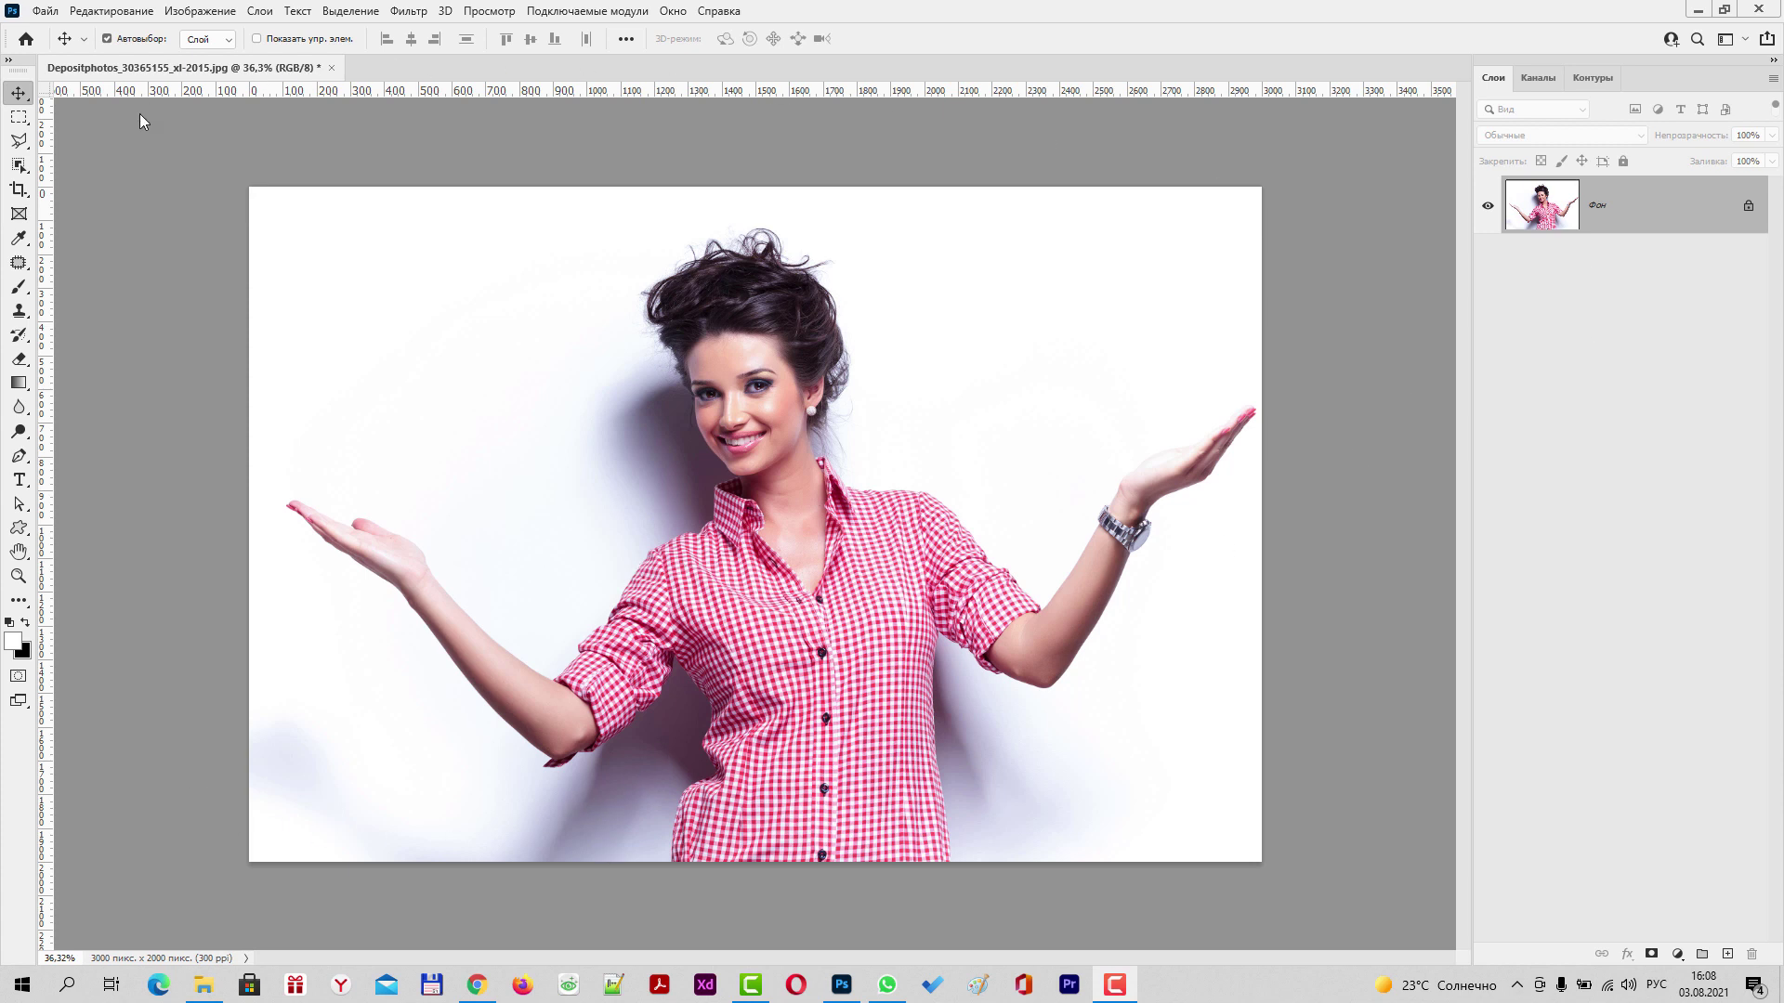
- Select the woman automatically with the Object Selection tool's Select Subject command
click(19, 167)
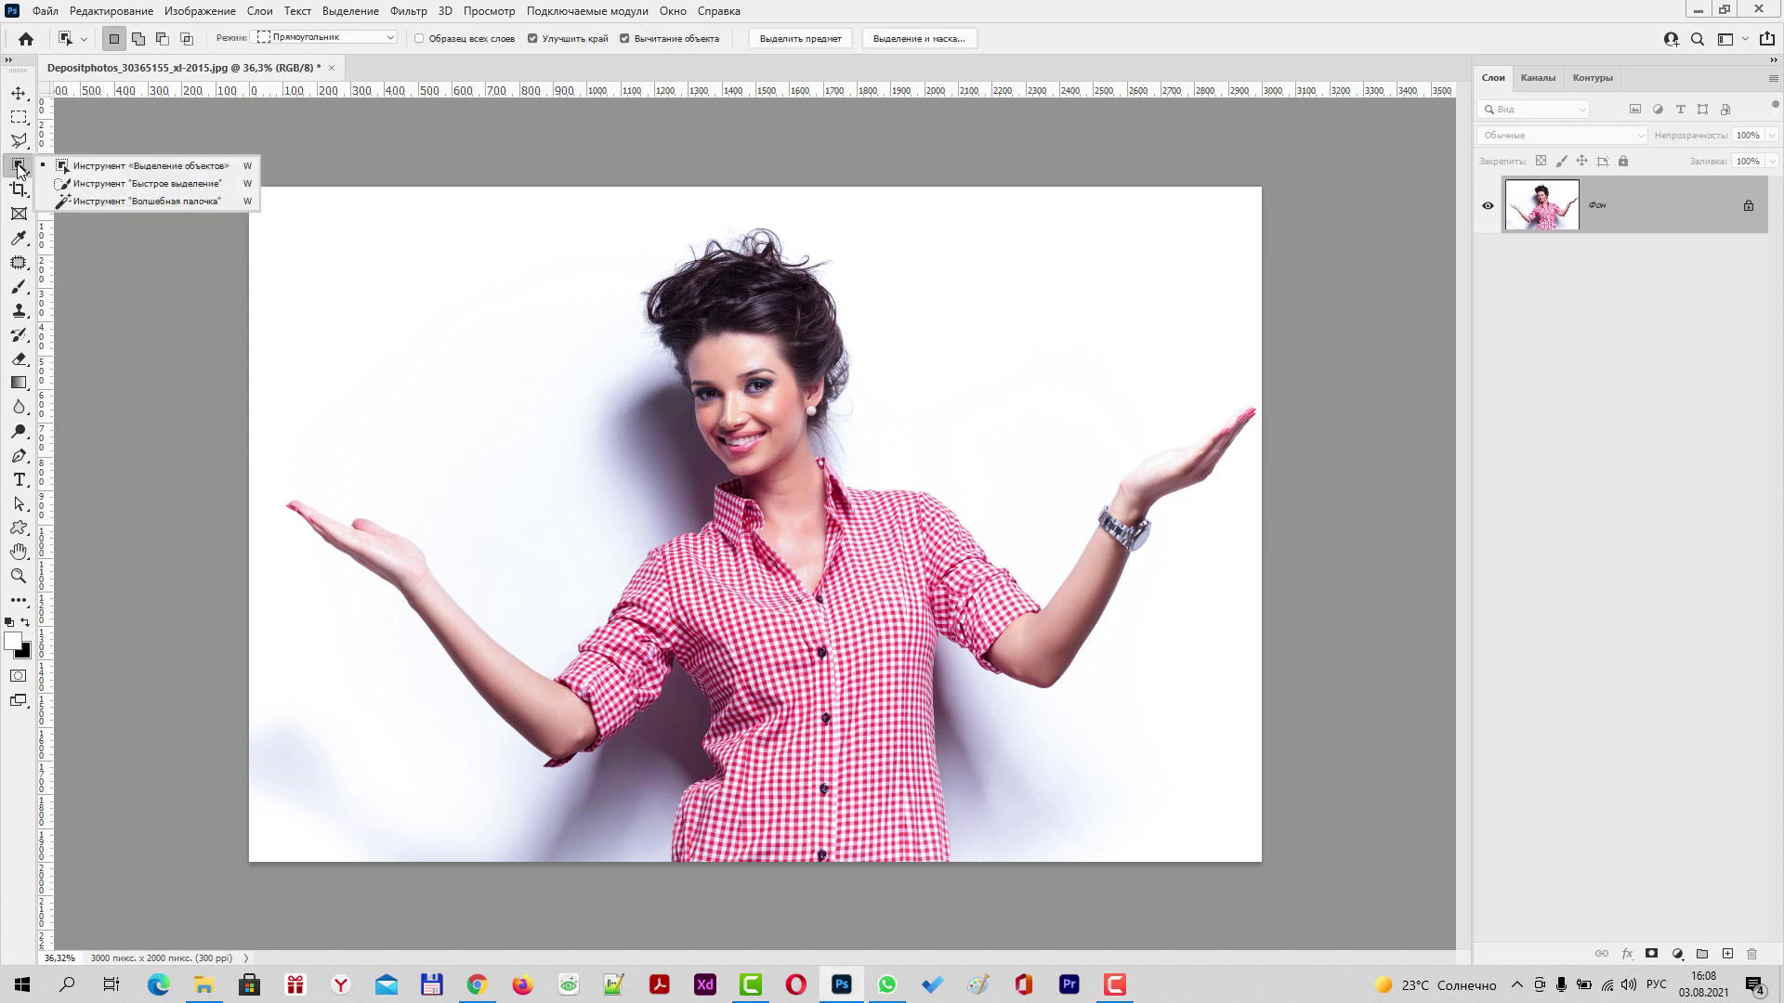
click(195, 168)
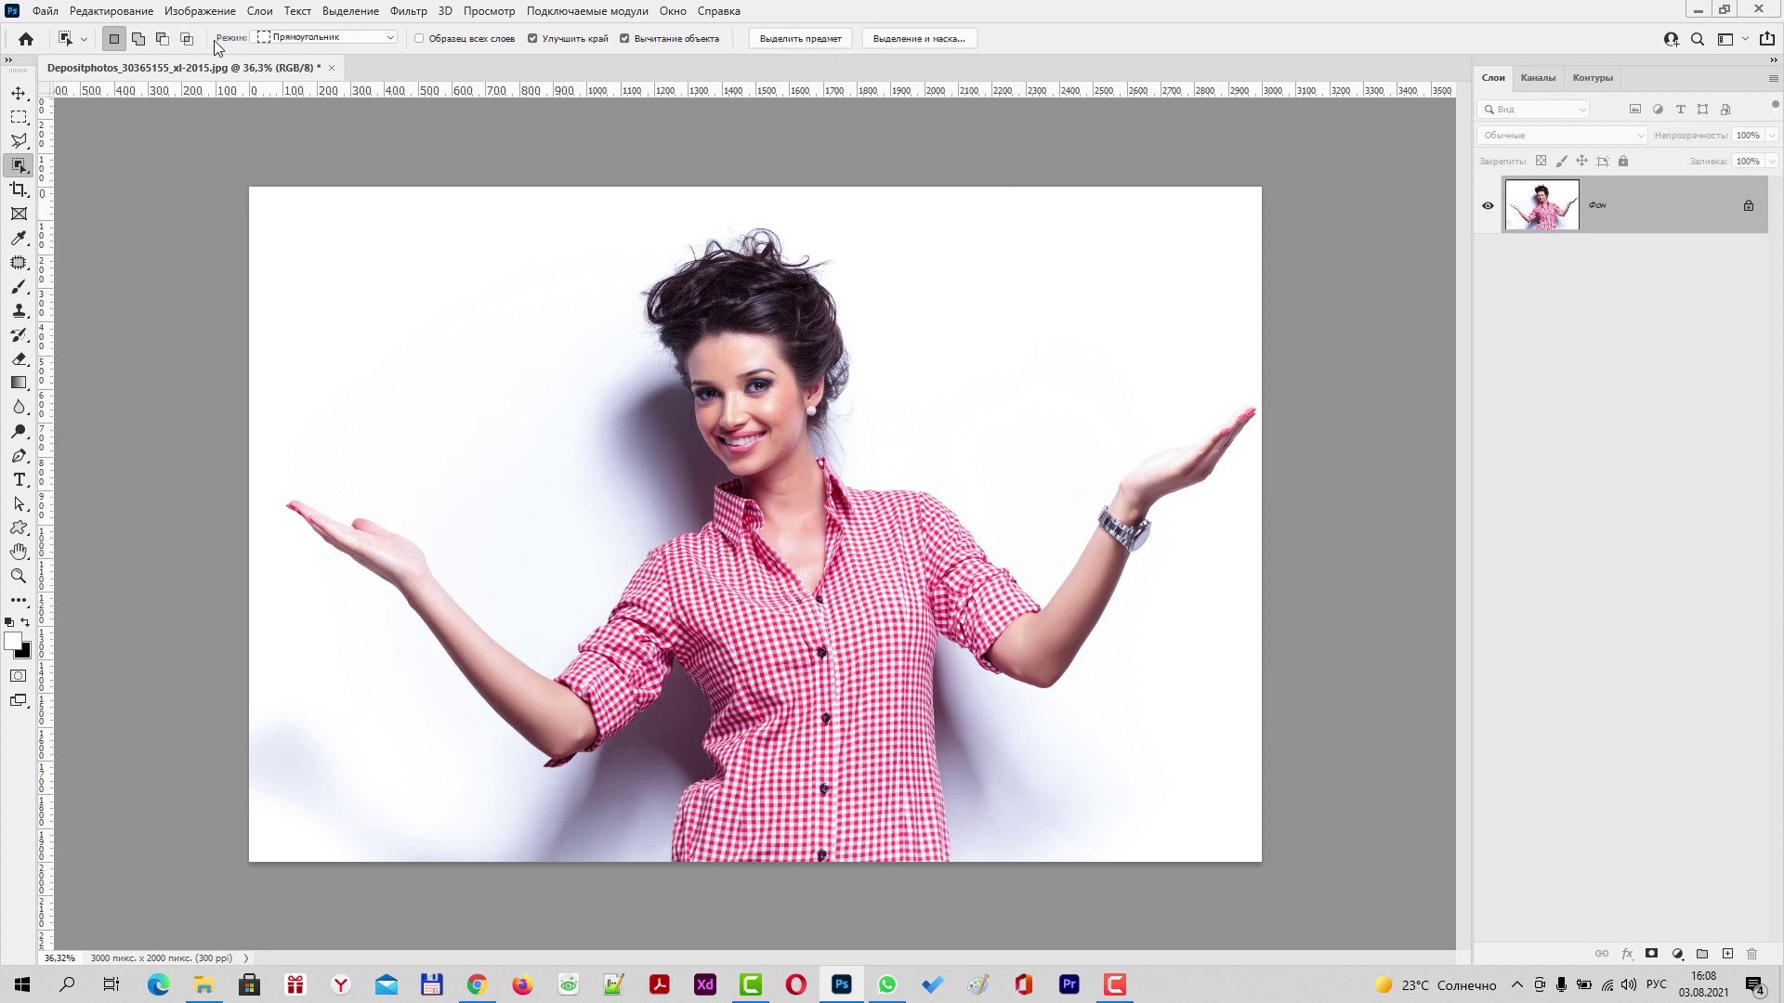
click(804, 39)
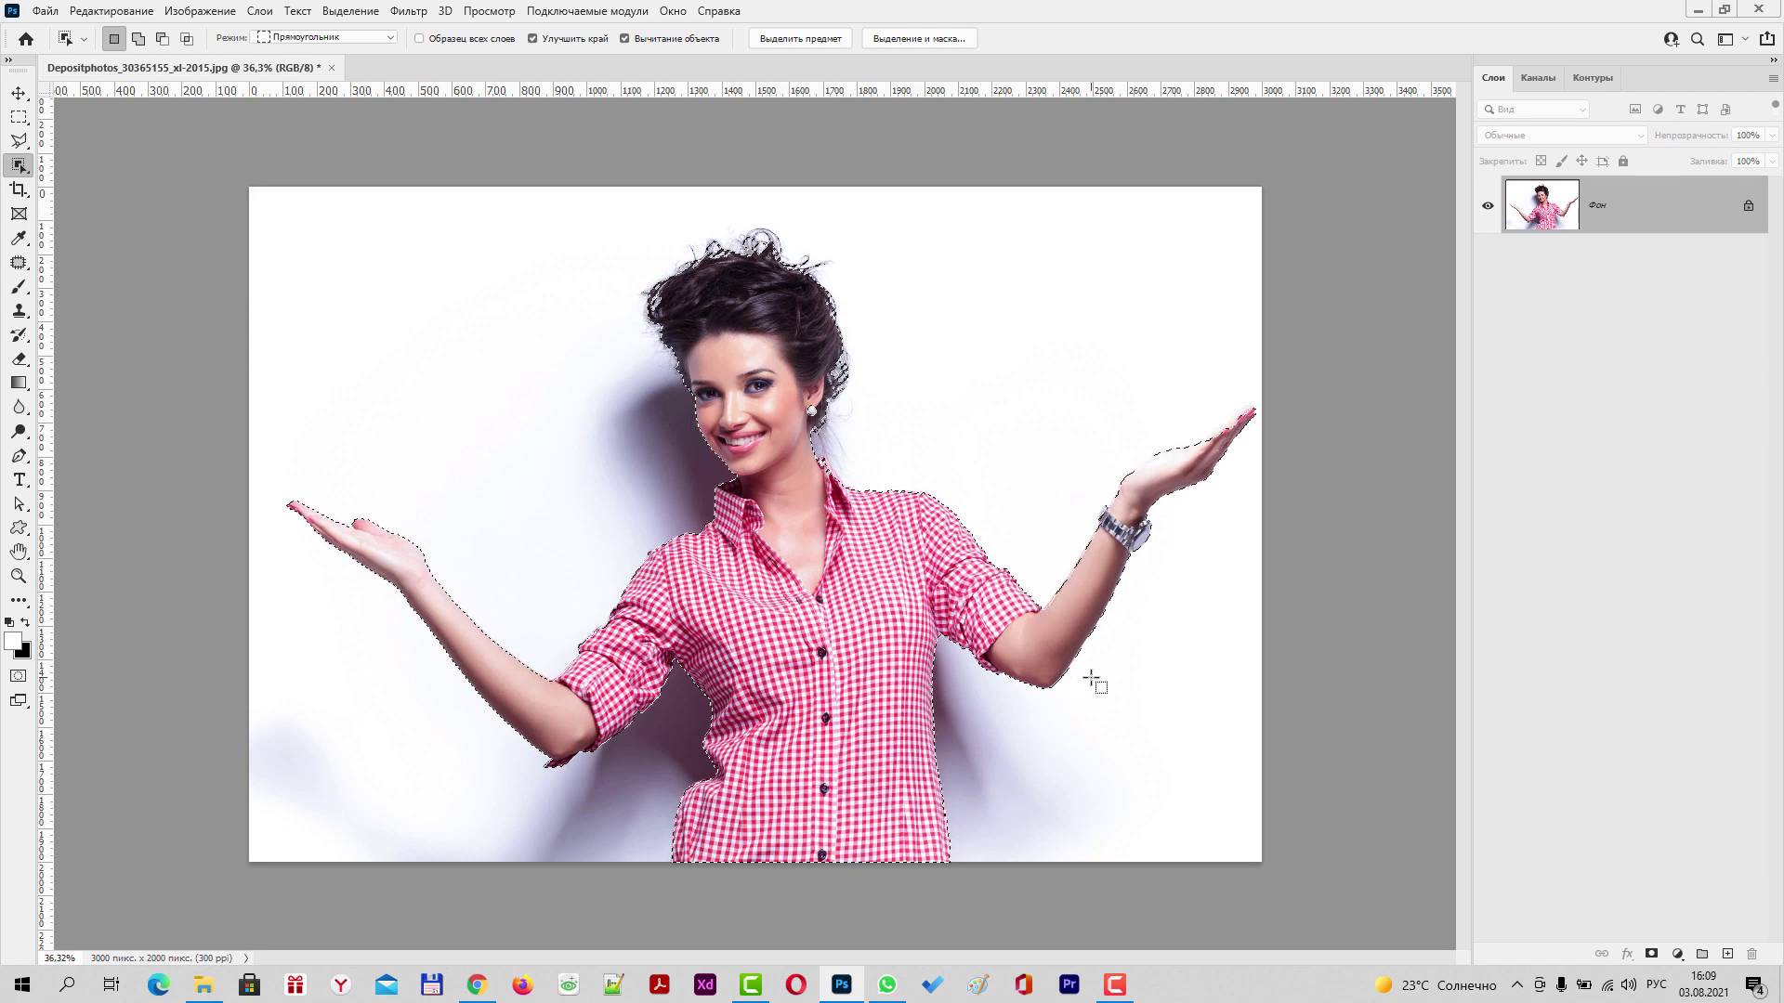
- Add a solid color fill layer in red ff0000, masked by the selection of the woman
click(1677, 957)
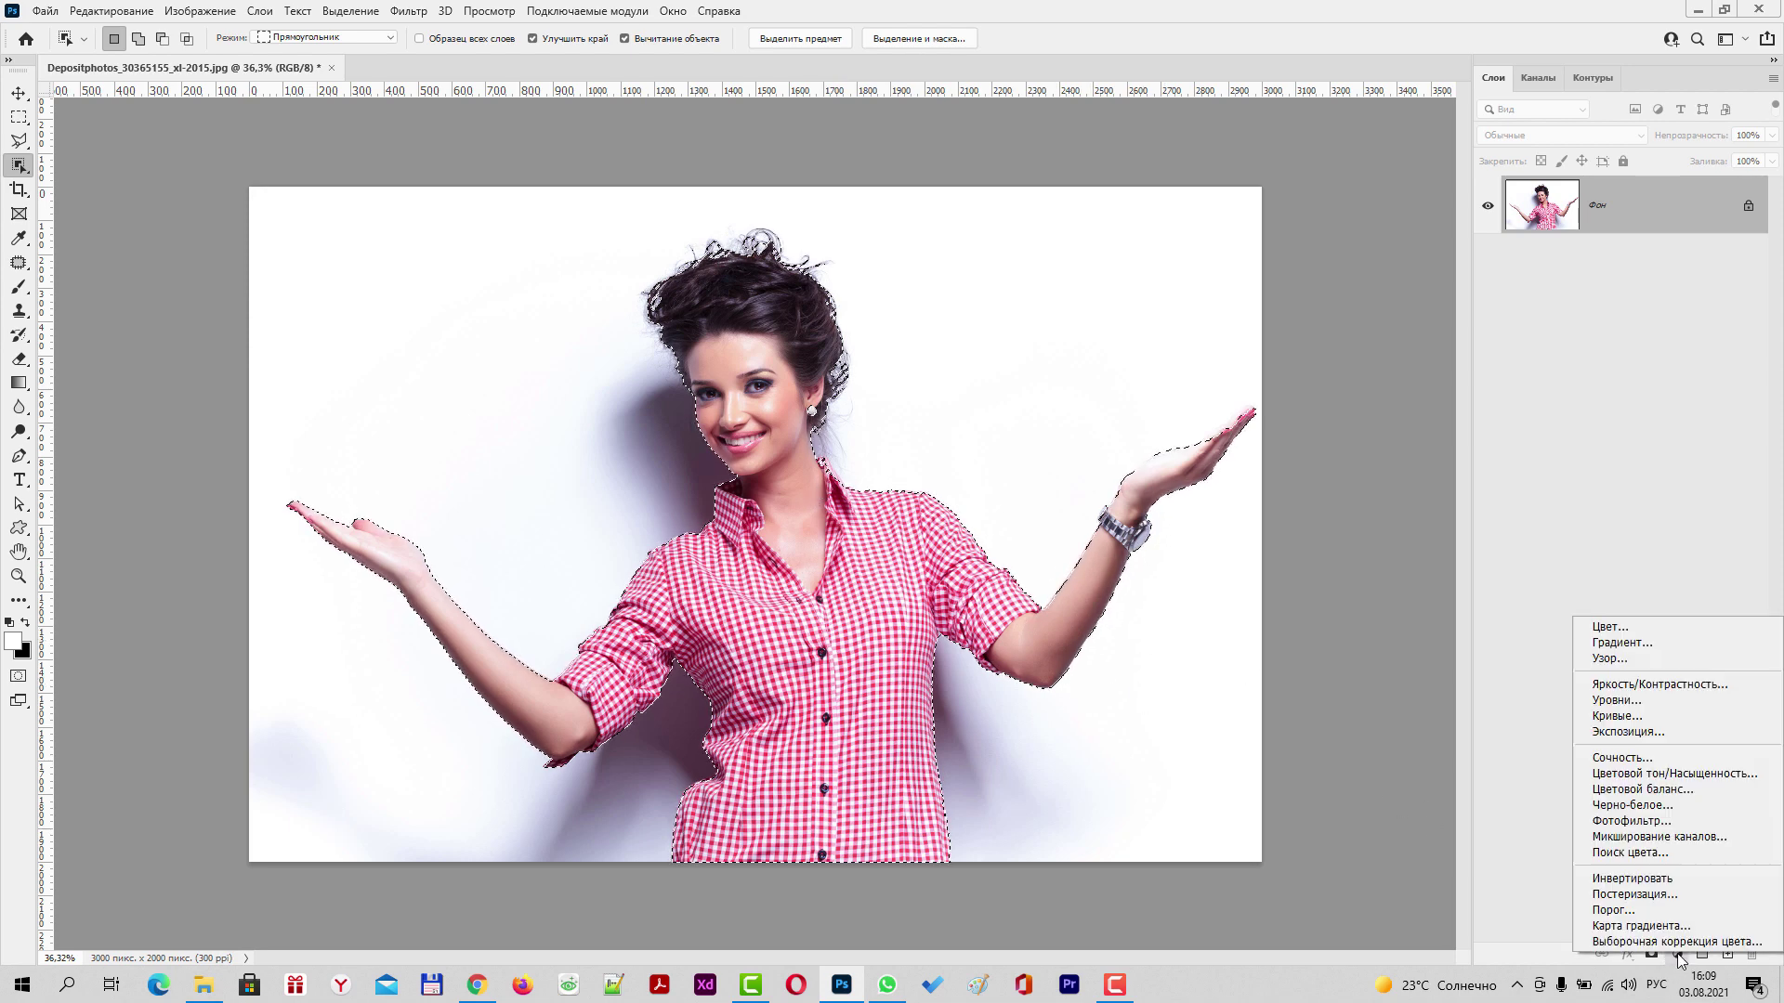
click(1614, 634)
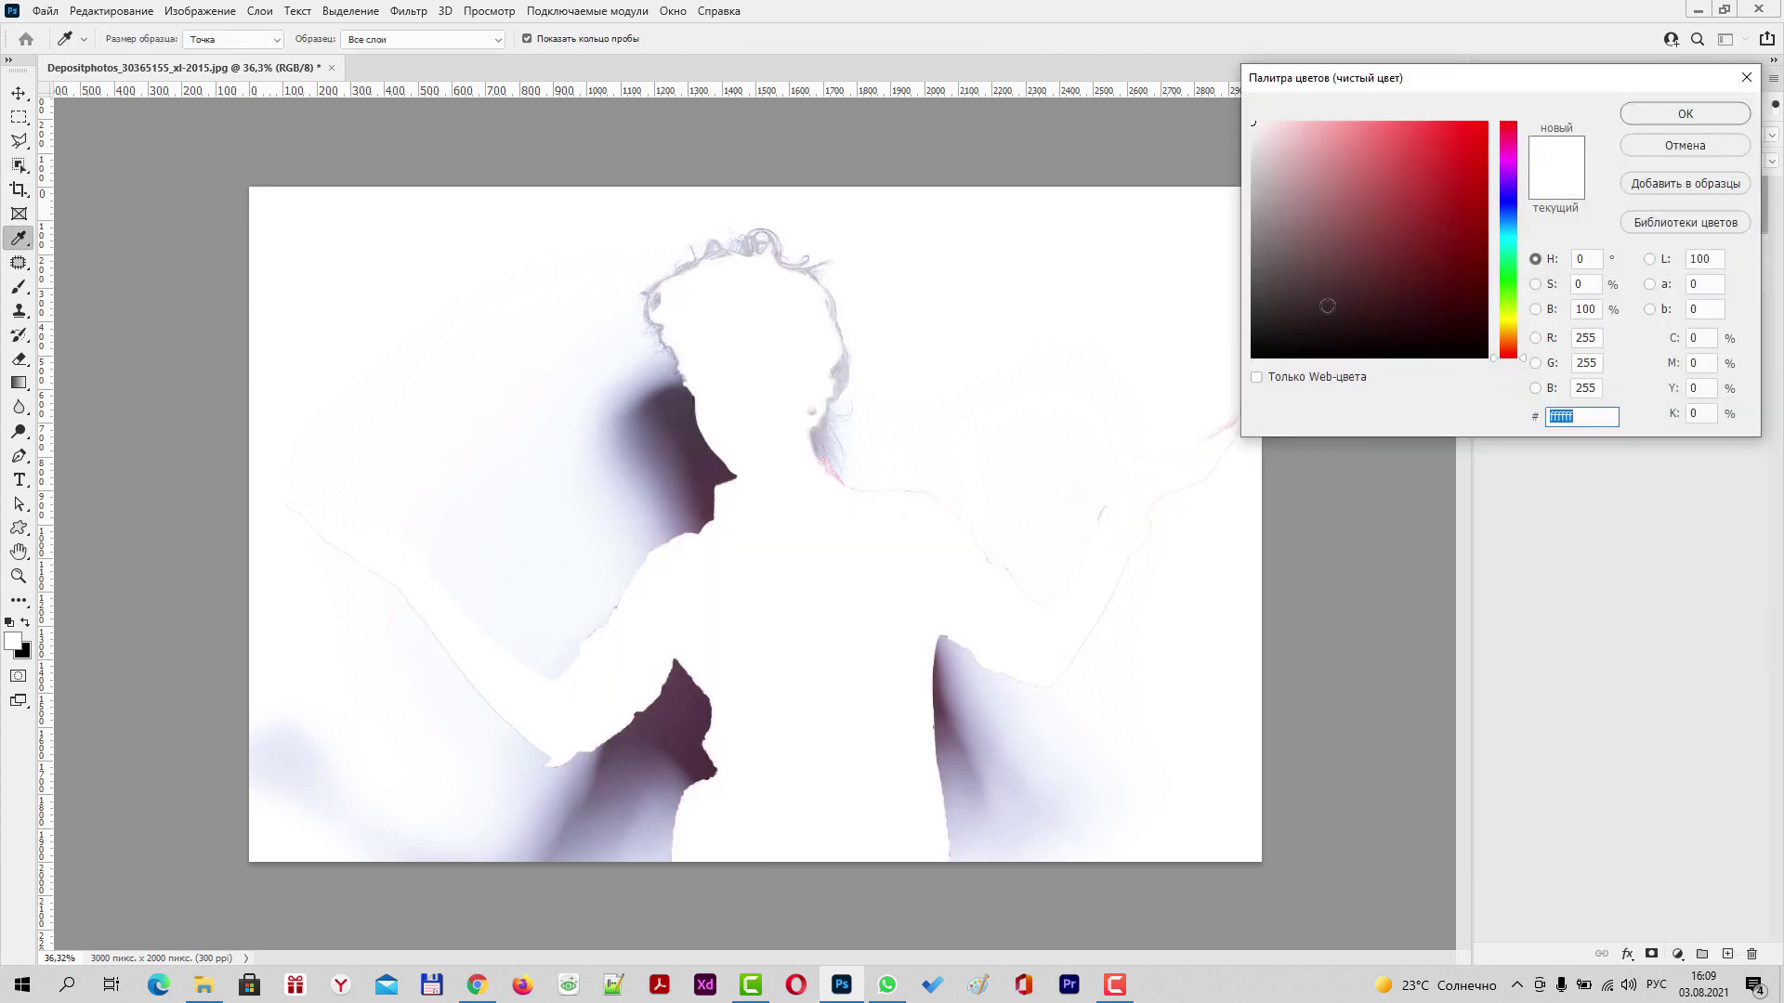
text(ff0000)
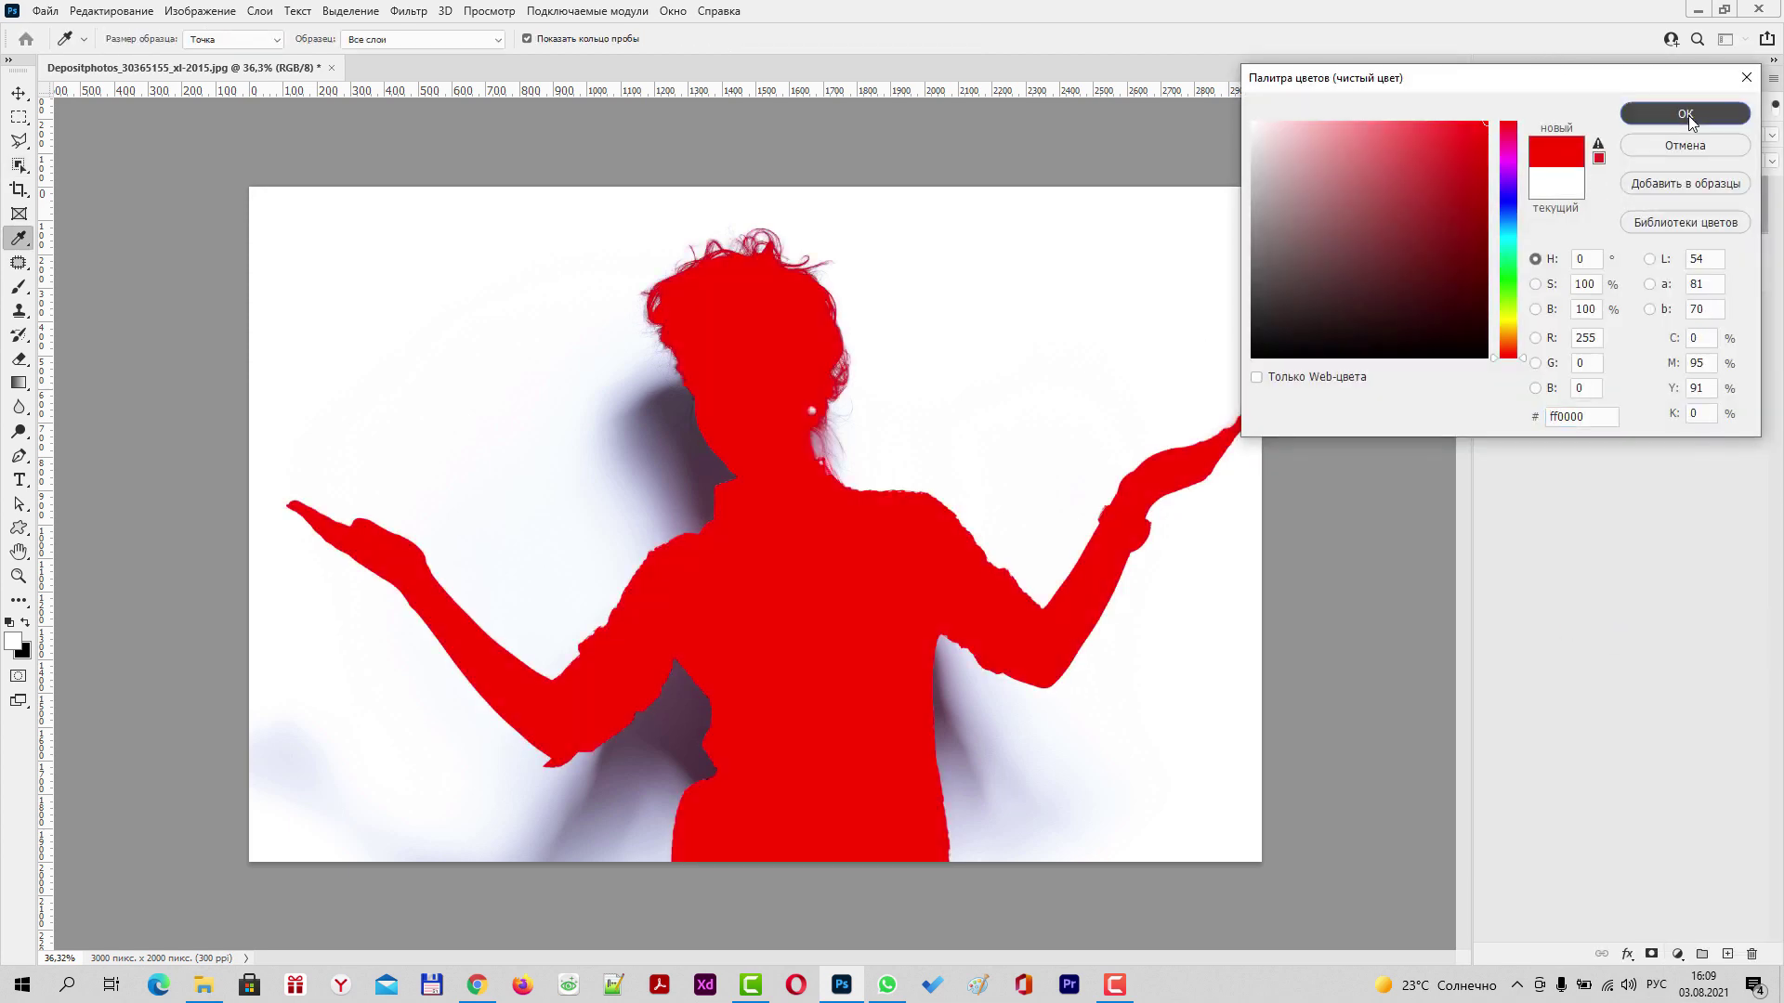
click(1688, 113)
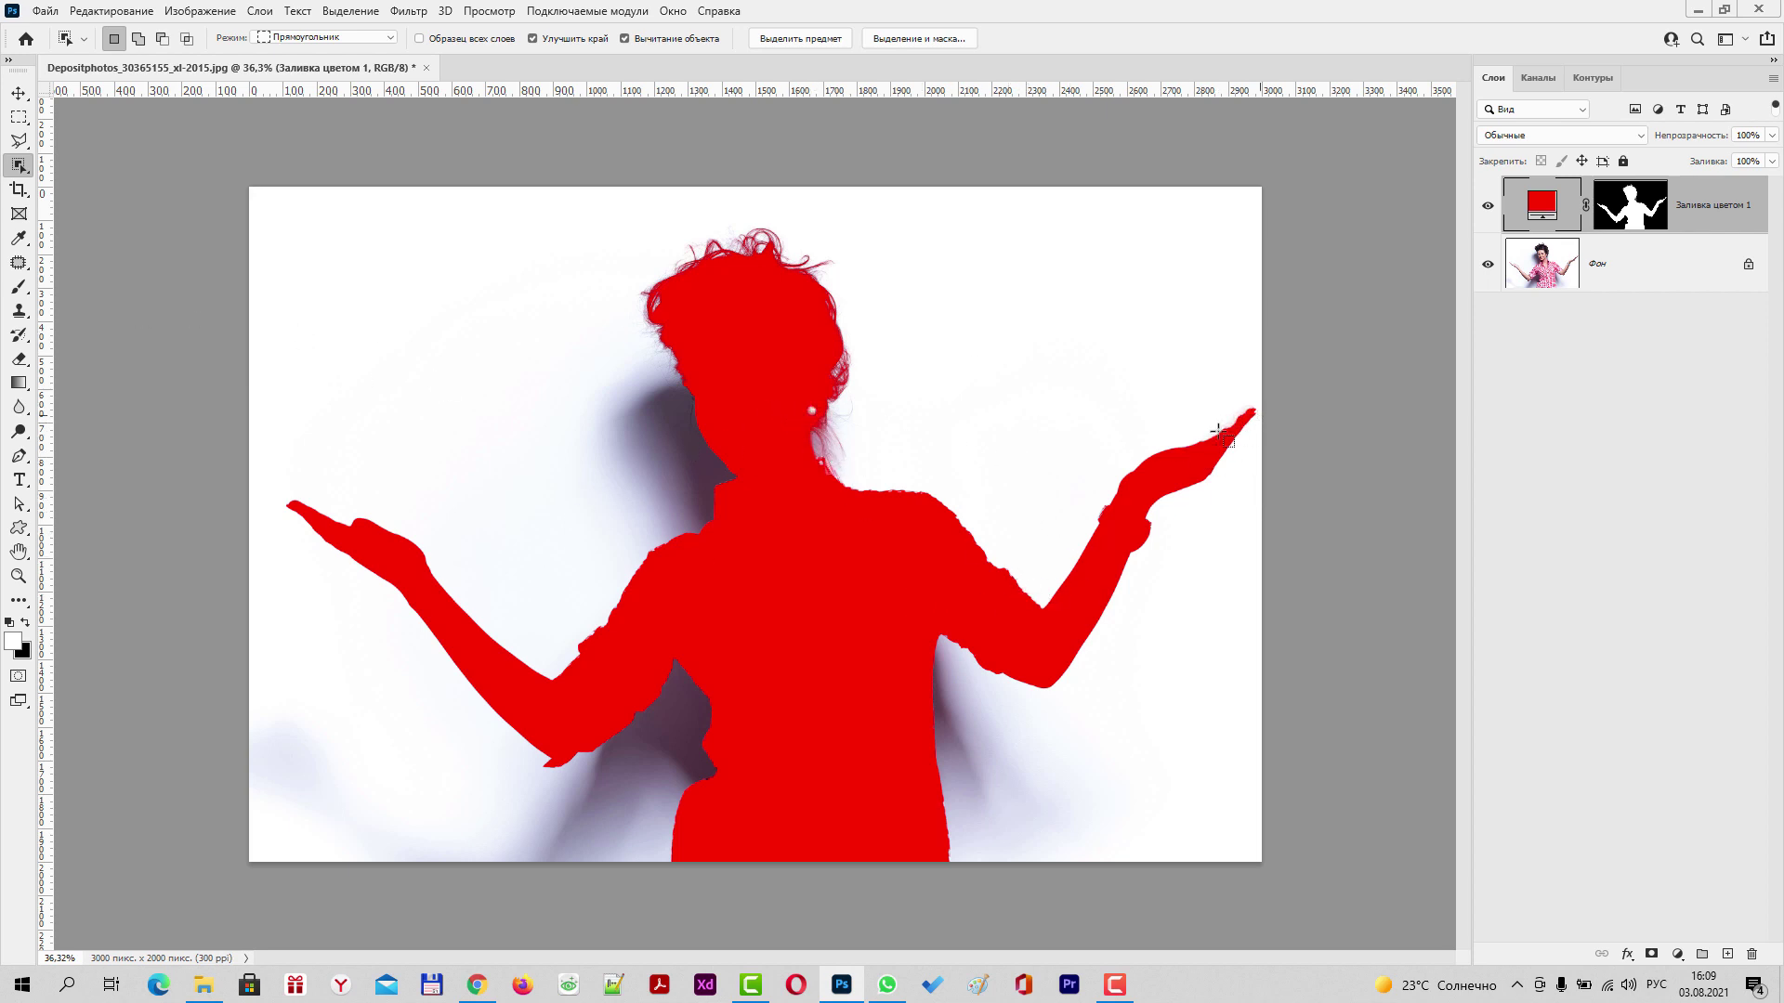
- On the fill layer's mask, paint the missed edges of the hand and wristwatch at the image's right side white with a small hard brush
key(ctrl+backslash)
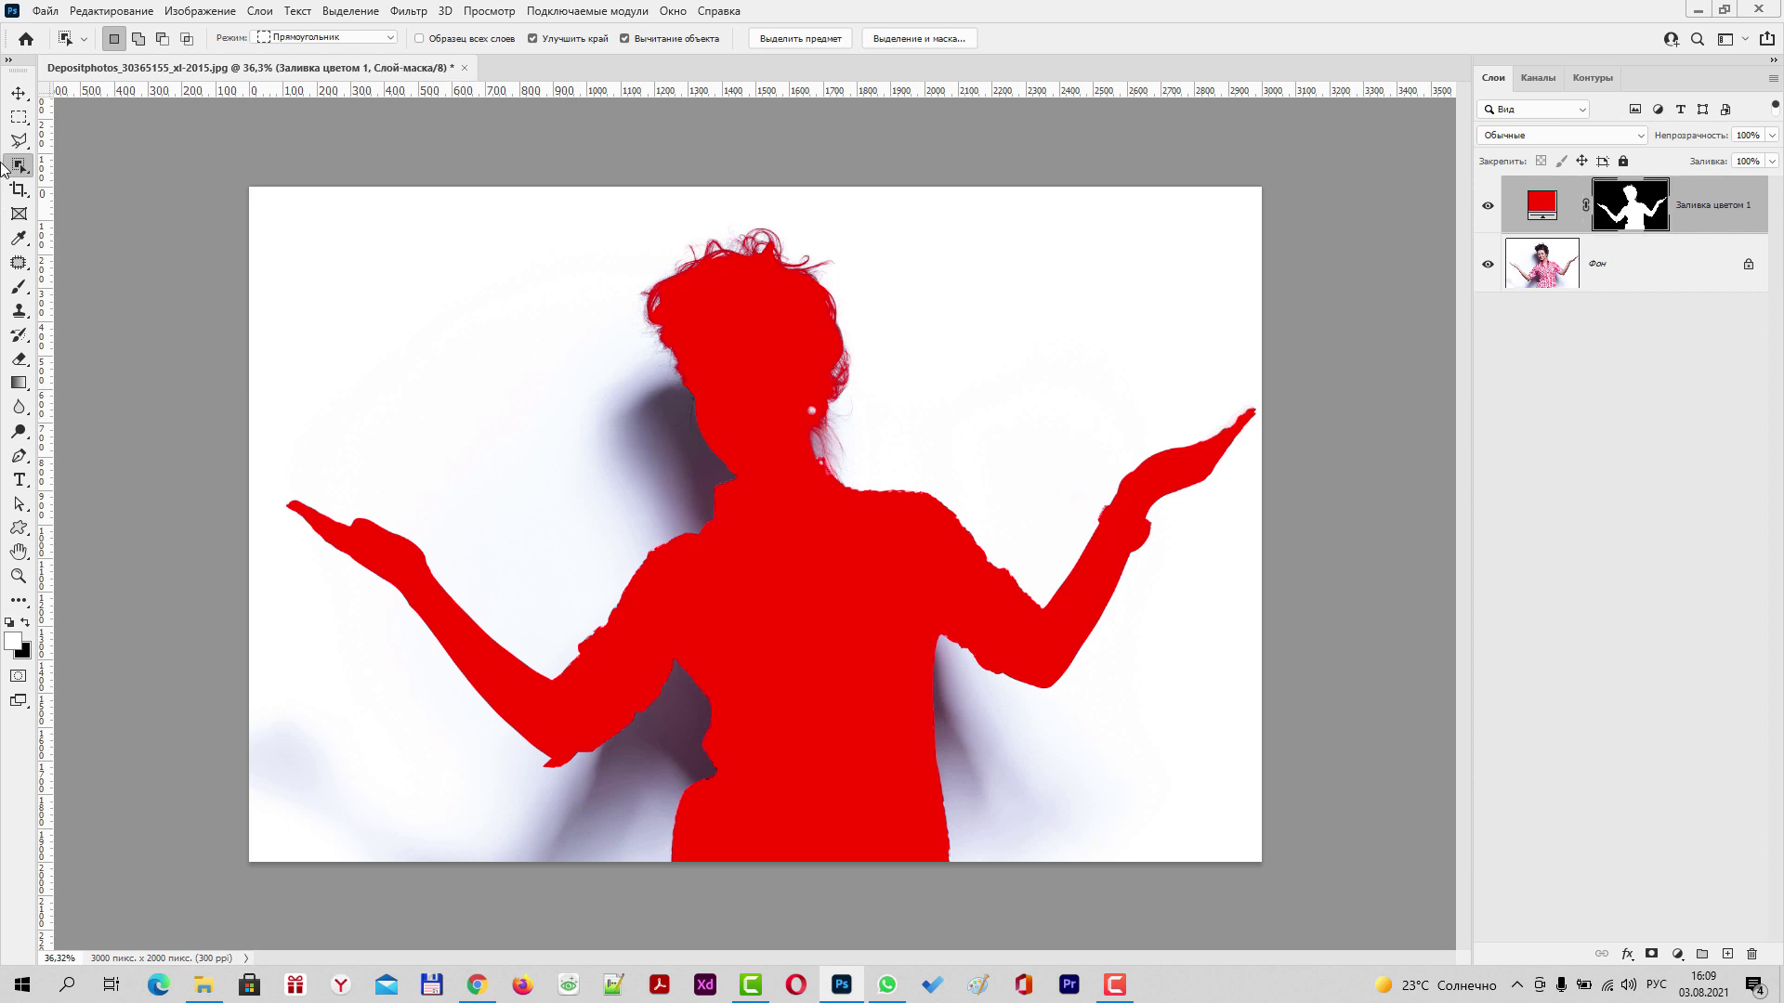
scroll(1228, 444, up, 5)
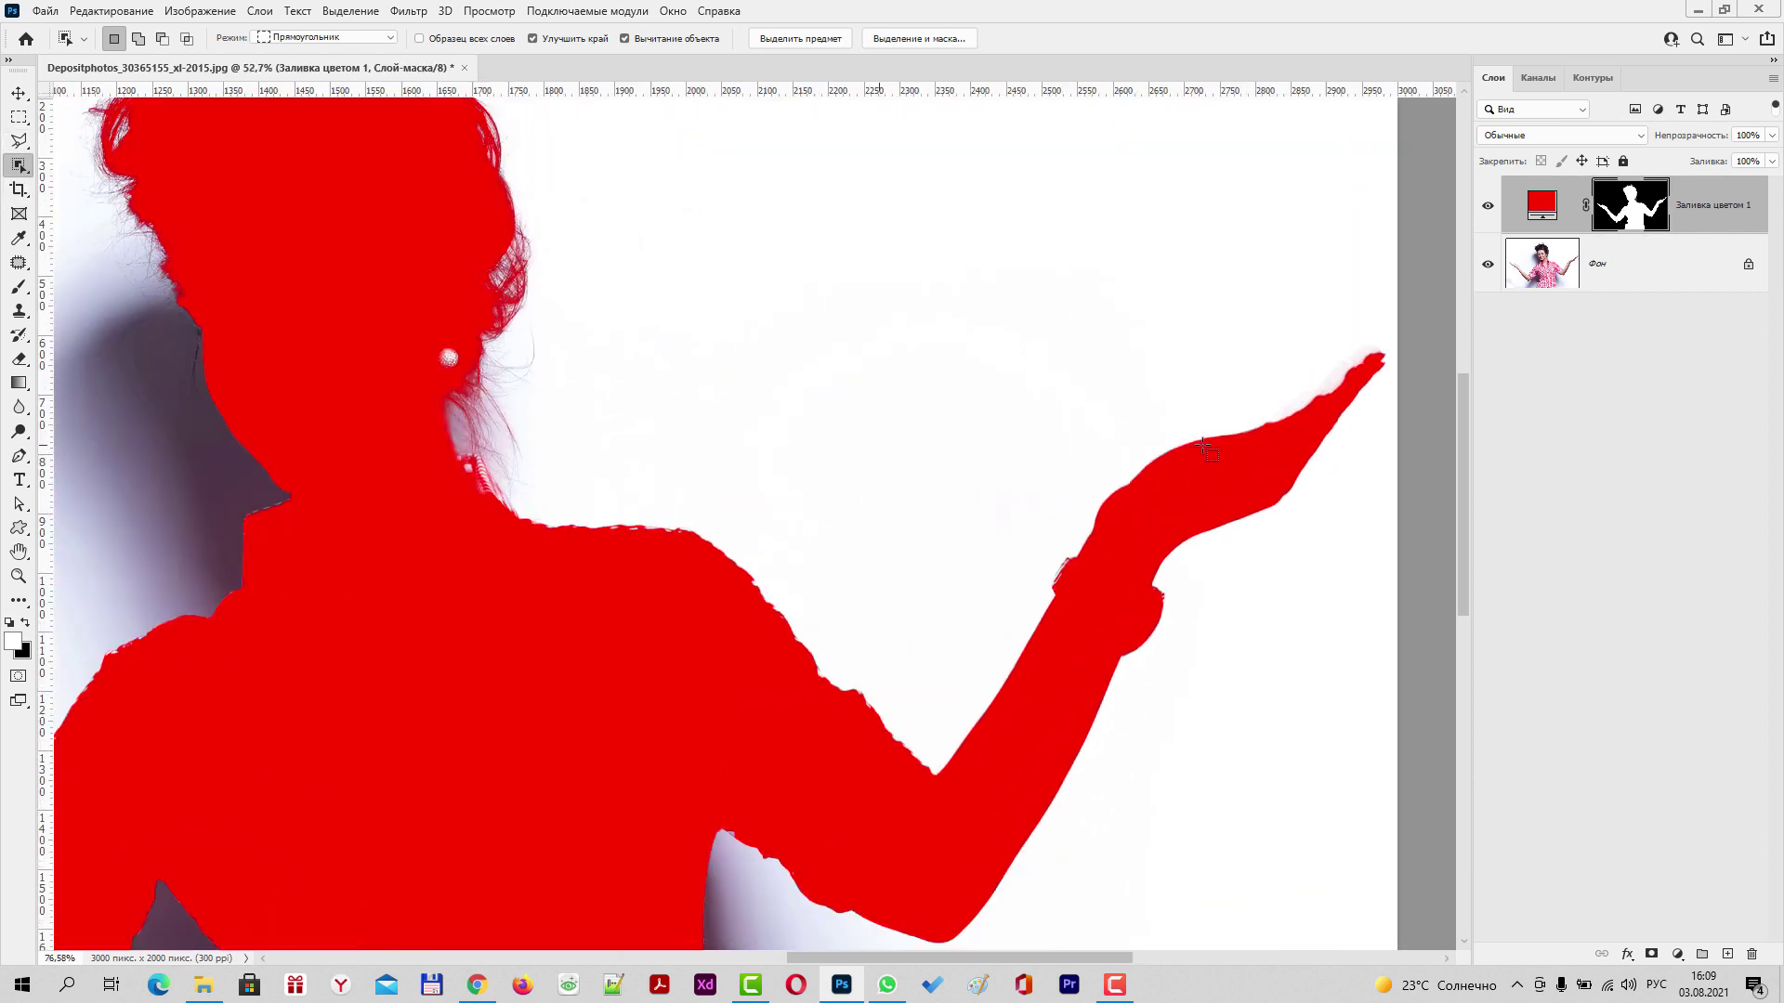
drag(1162, 447, 888, 517)
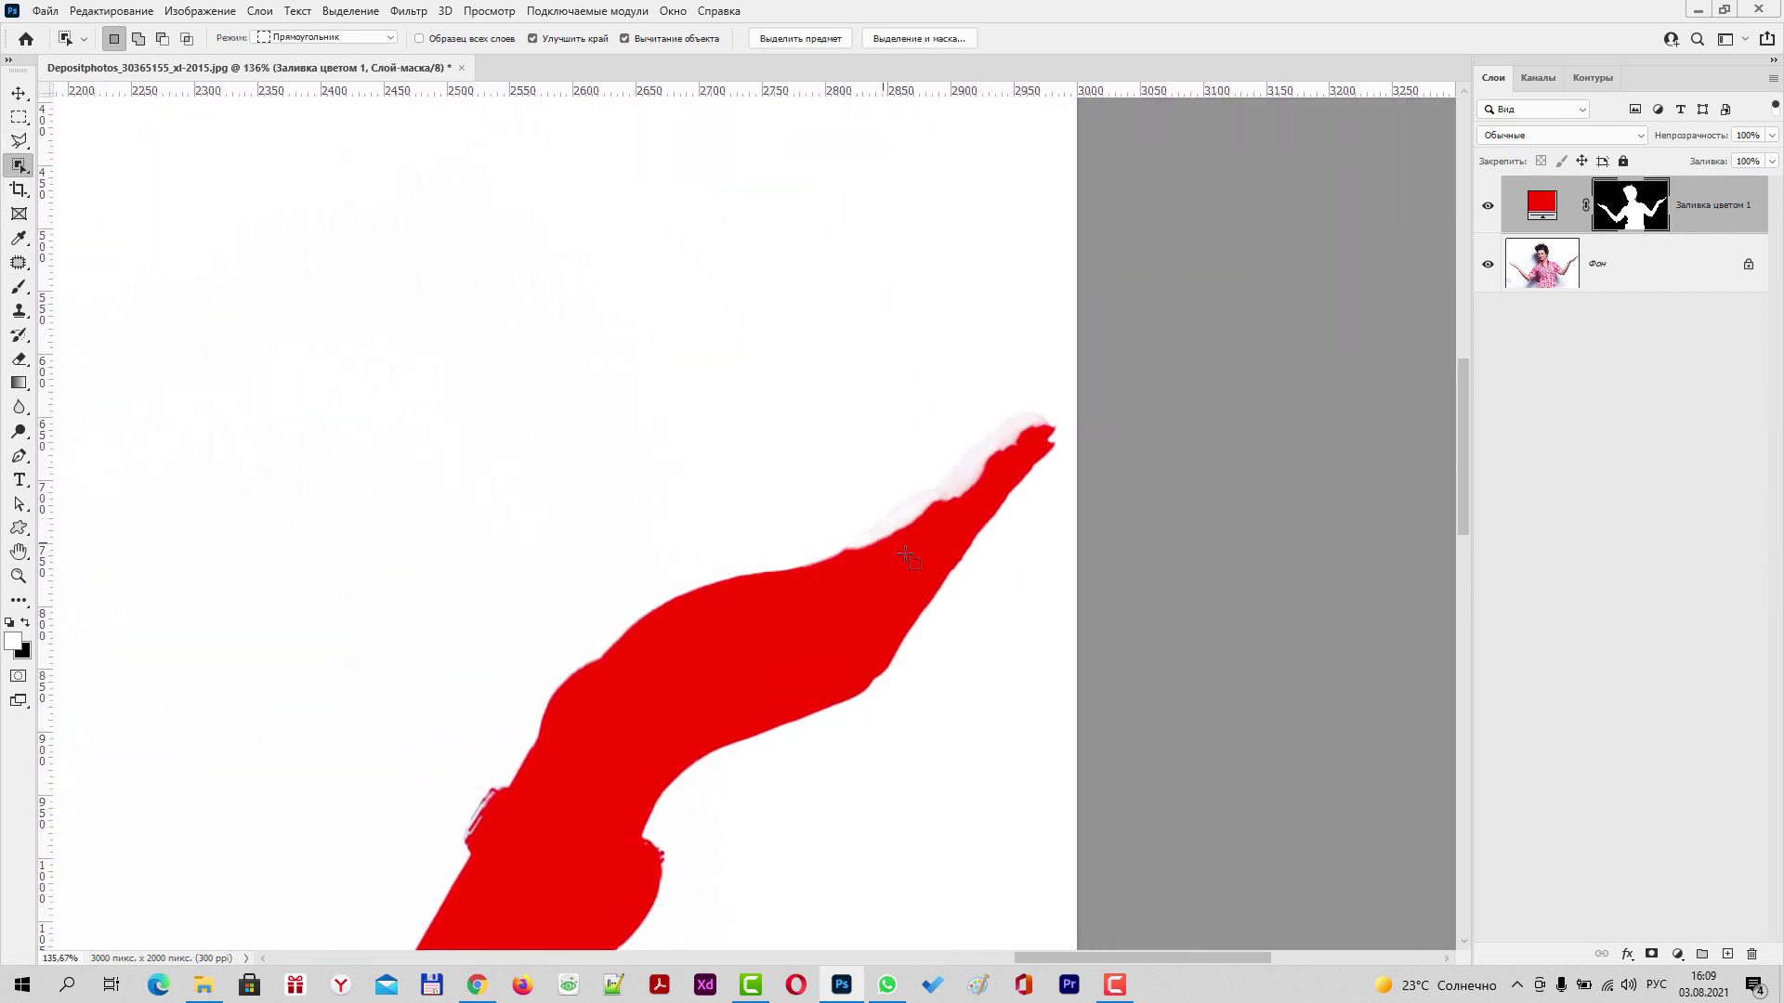
scroll(911, 550, up, 2)
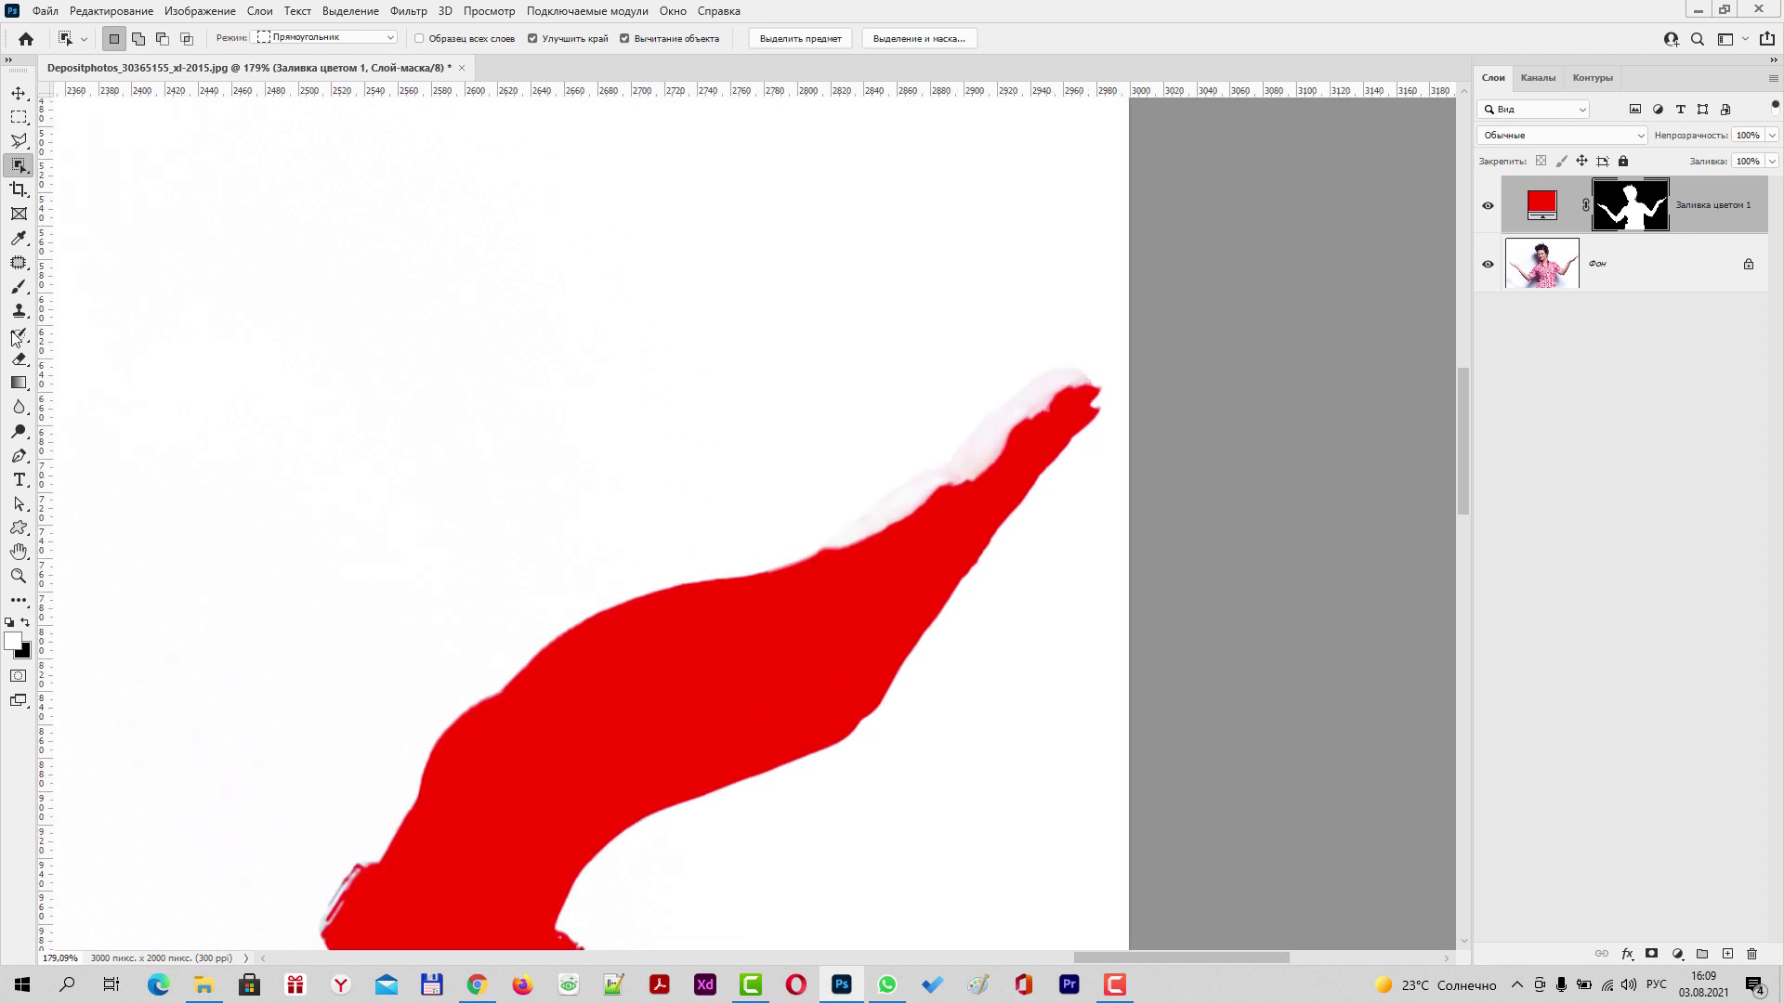
click(18, 289)
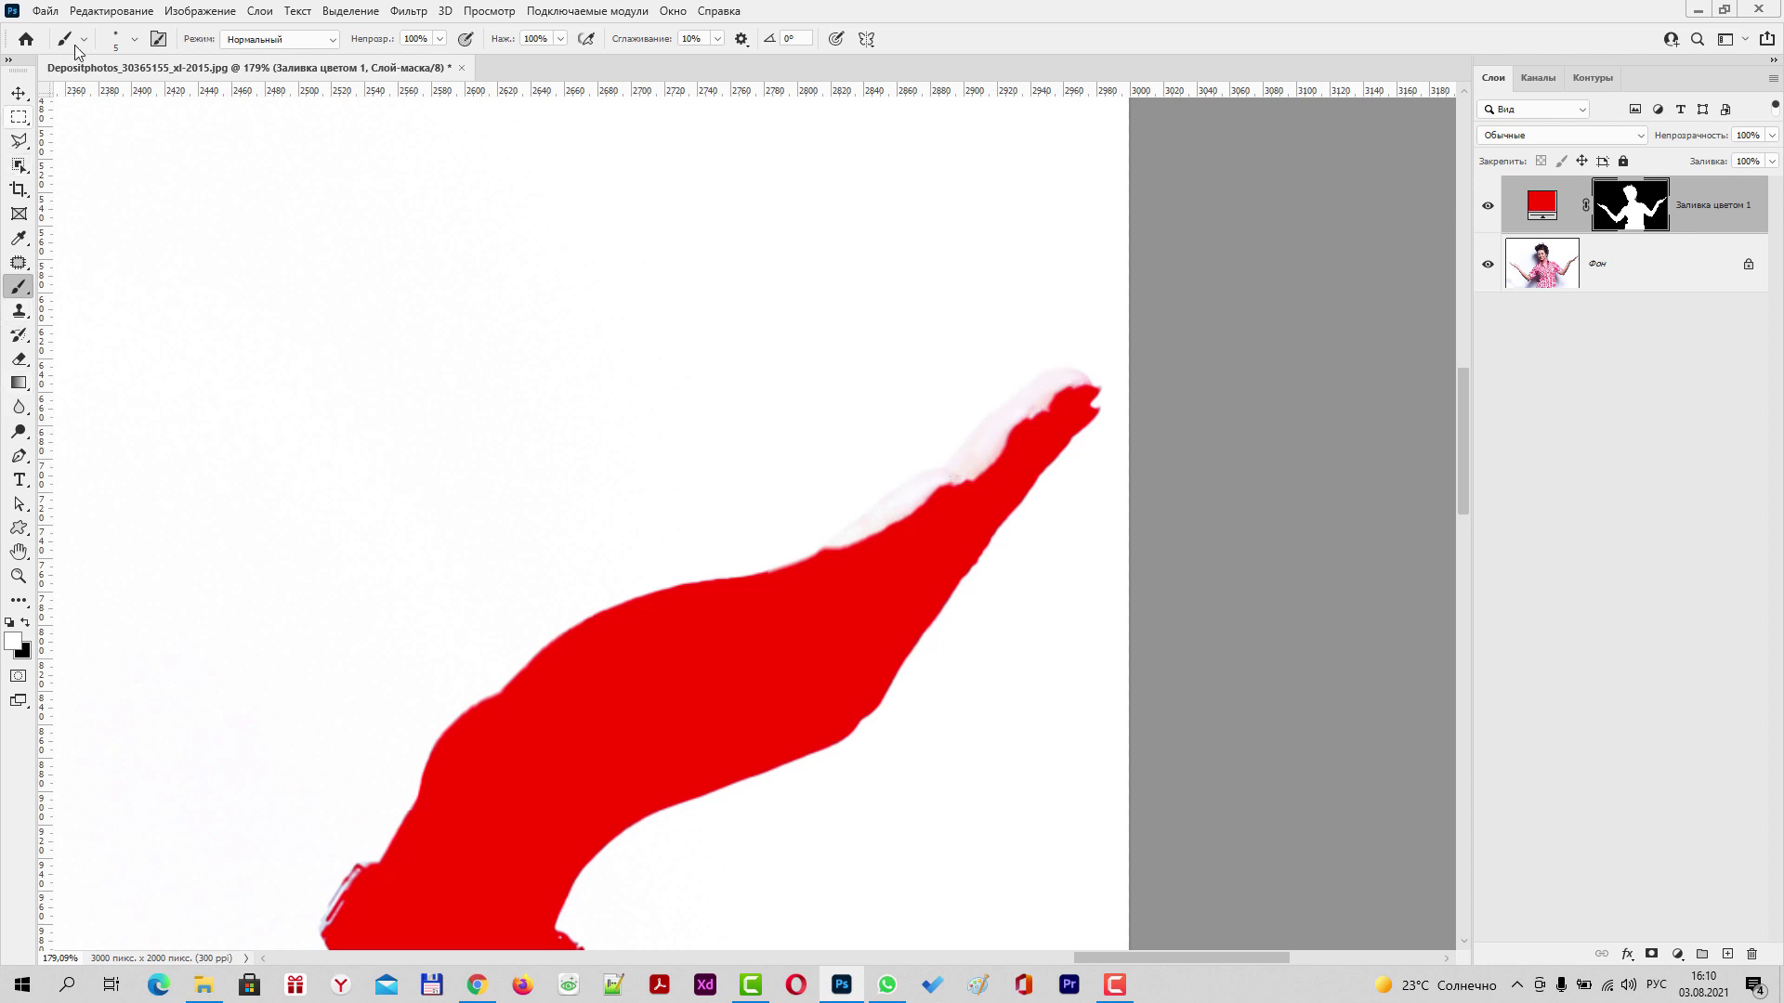
click(135, 40)
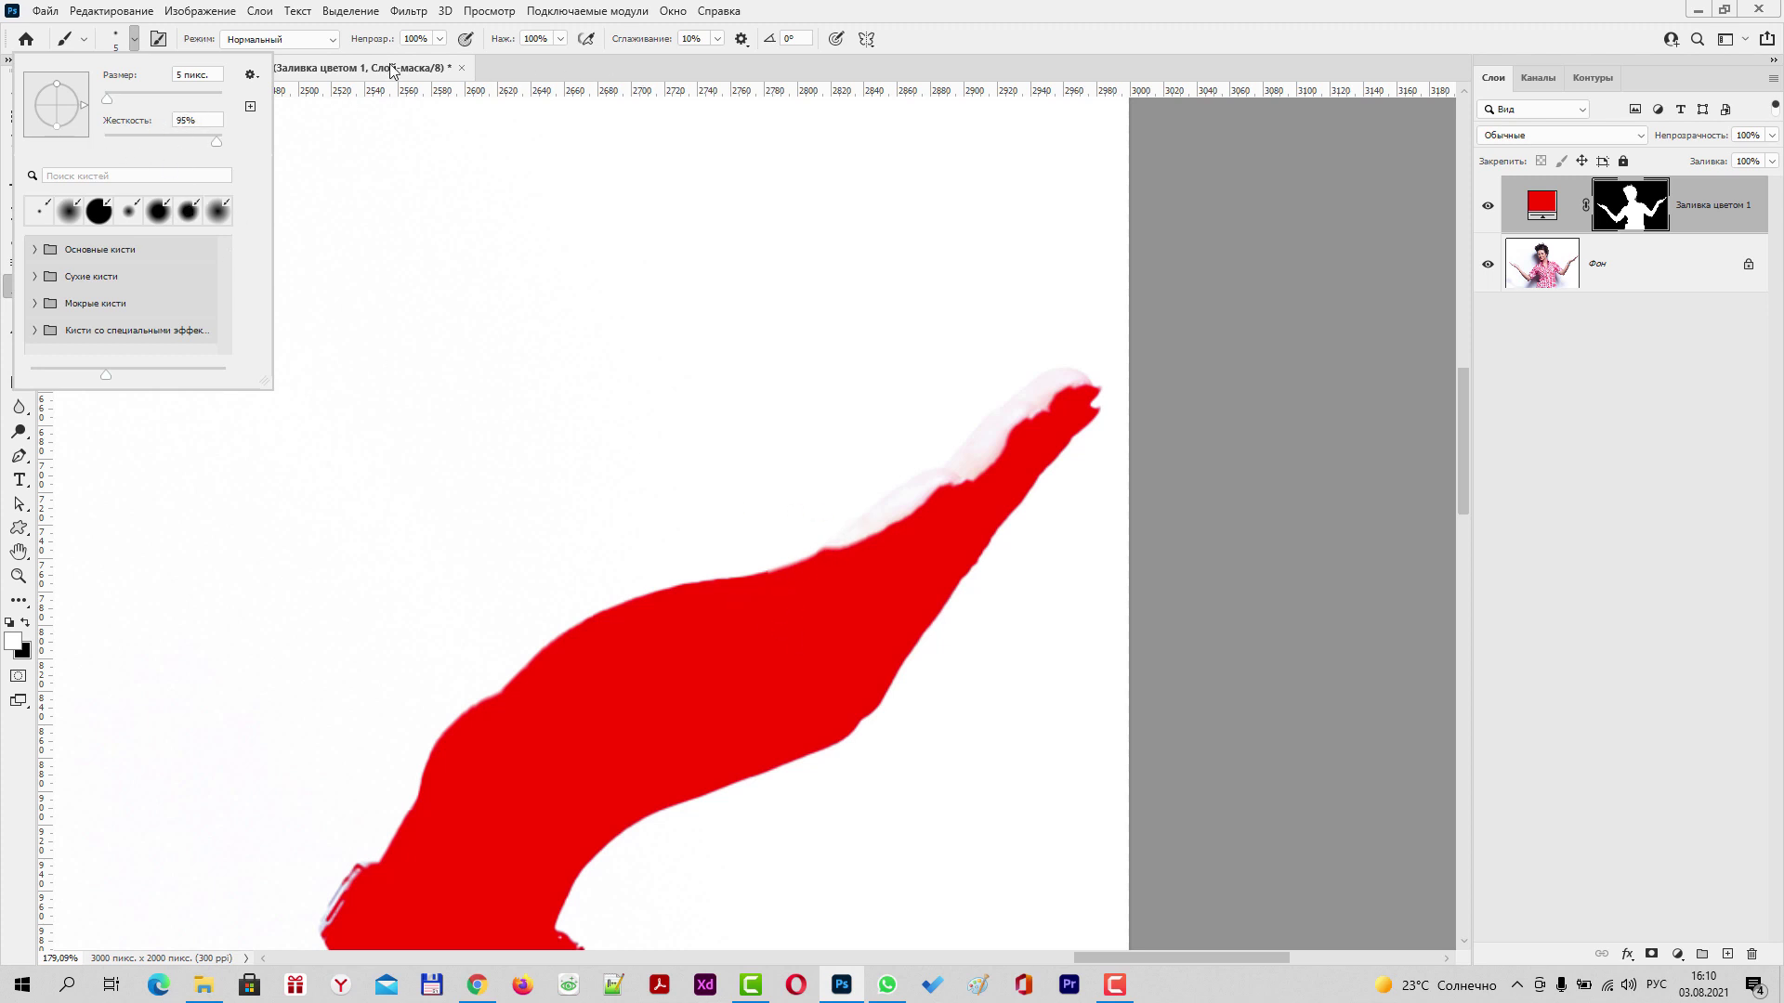
click(526, 58)
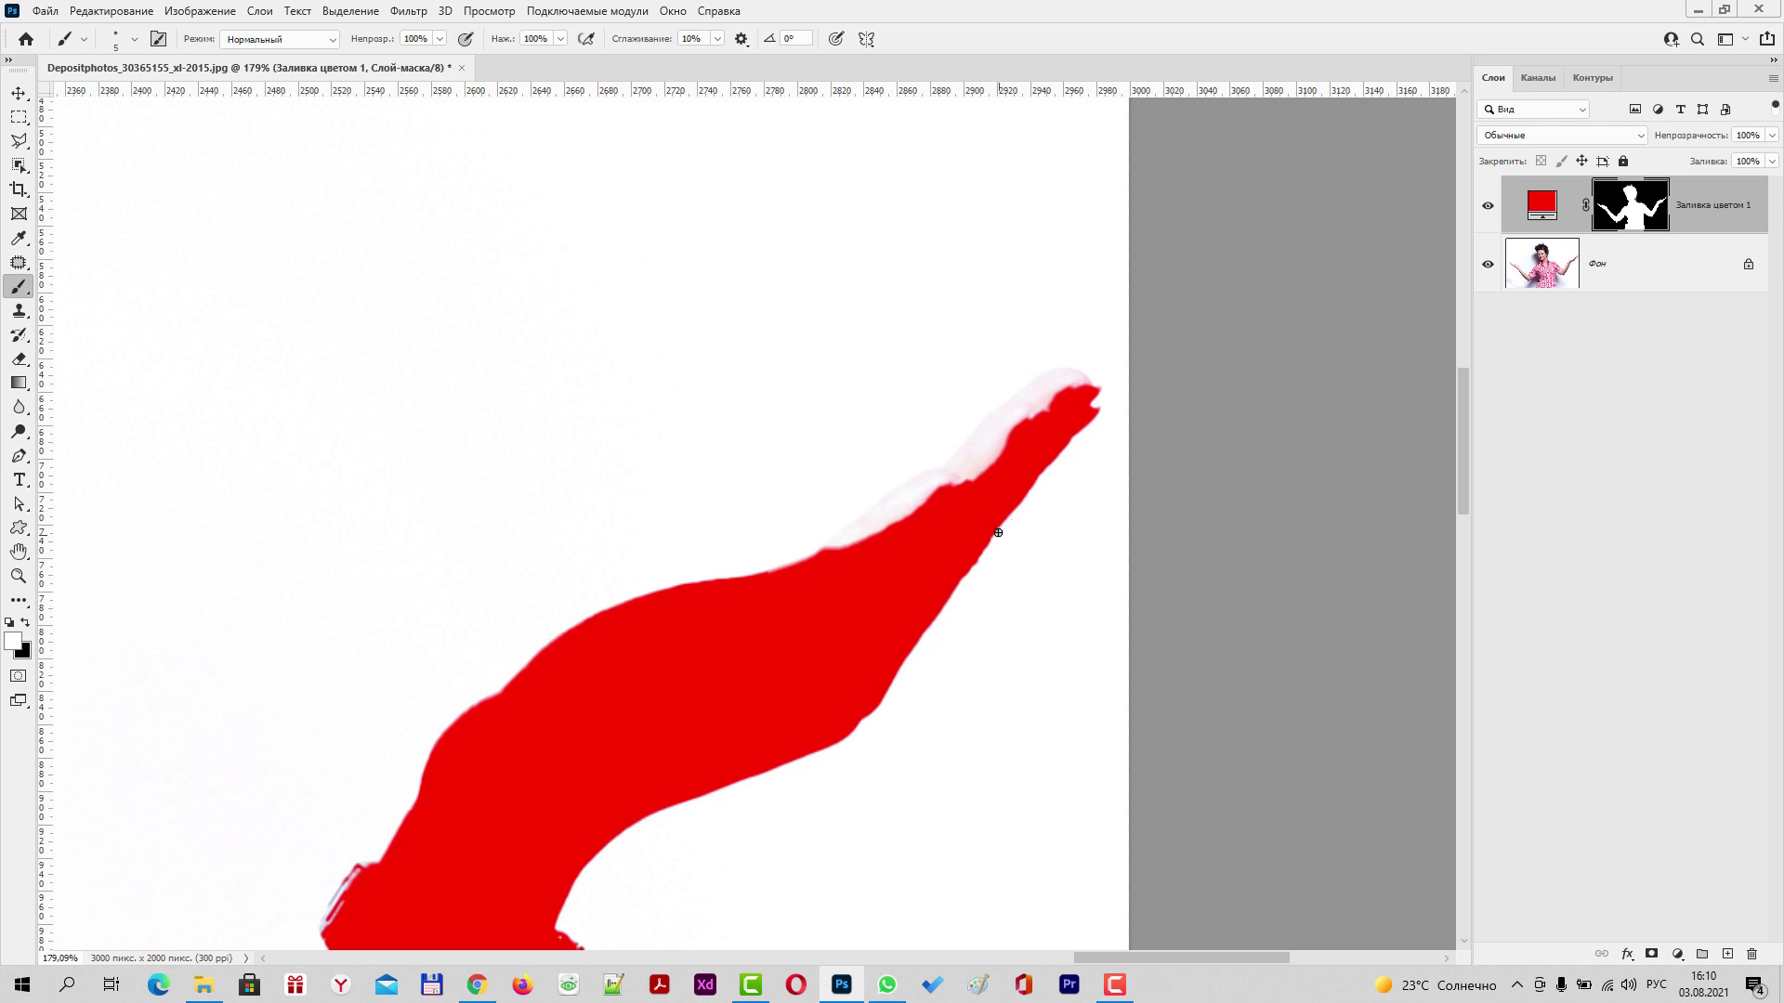
scroll(1004, 520, up, 3)
scroll(944, 525, up, 2)
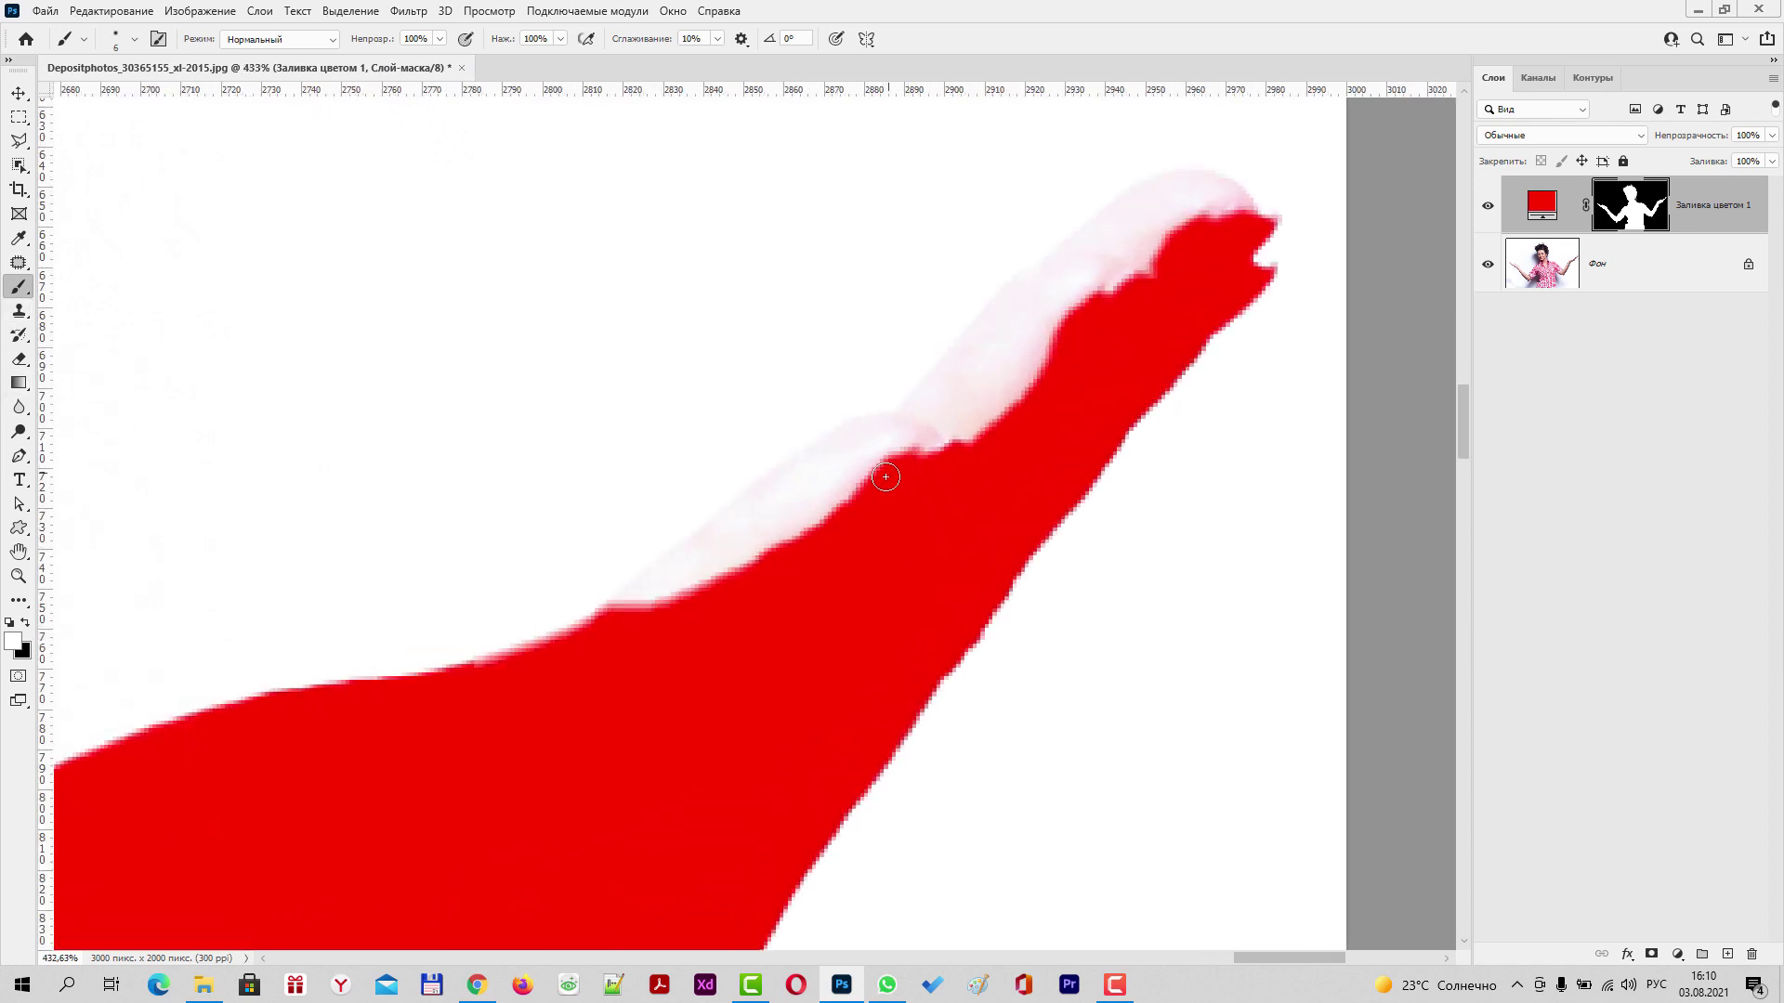
click(635, 628)
mouse_move(634, 628)
mouse_down()
mouse_move(861, 448)
mouse_move(901, 444)
mouse_move(869, 509)
mouse_move(925, 476)
mouse_move(933, 410)
mouse_move(914, 430)
mouse_move(1033, 299)
mouse_move(1171, 204)
mouse_move(1222, 210)
mouse_move(1065, 318)
mouse_move(896, 499)
mouse_move(796, 677)
mouse_move(621, 892)
mouse_move(673, 892)
mouse_move(541, 918)
mouse_move(860, 486)
mouse_move(768, 565)
mouse_move(916, 594)
mouse_move(514, 561)
mouse_move(398, 502)
mouse_move(354, 629)
mouse_up()
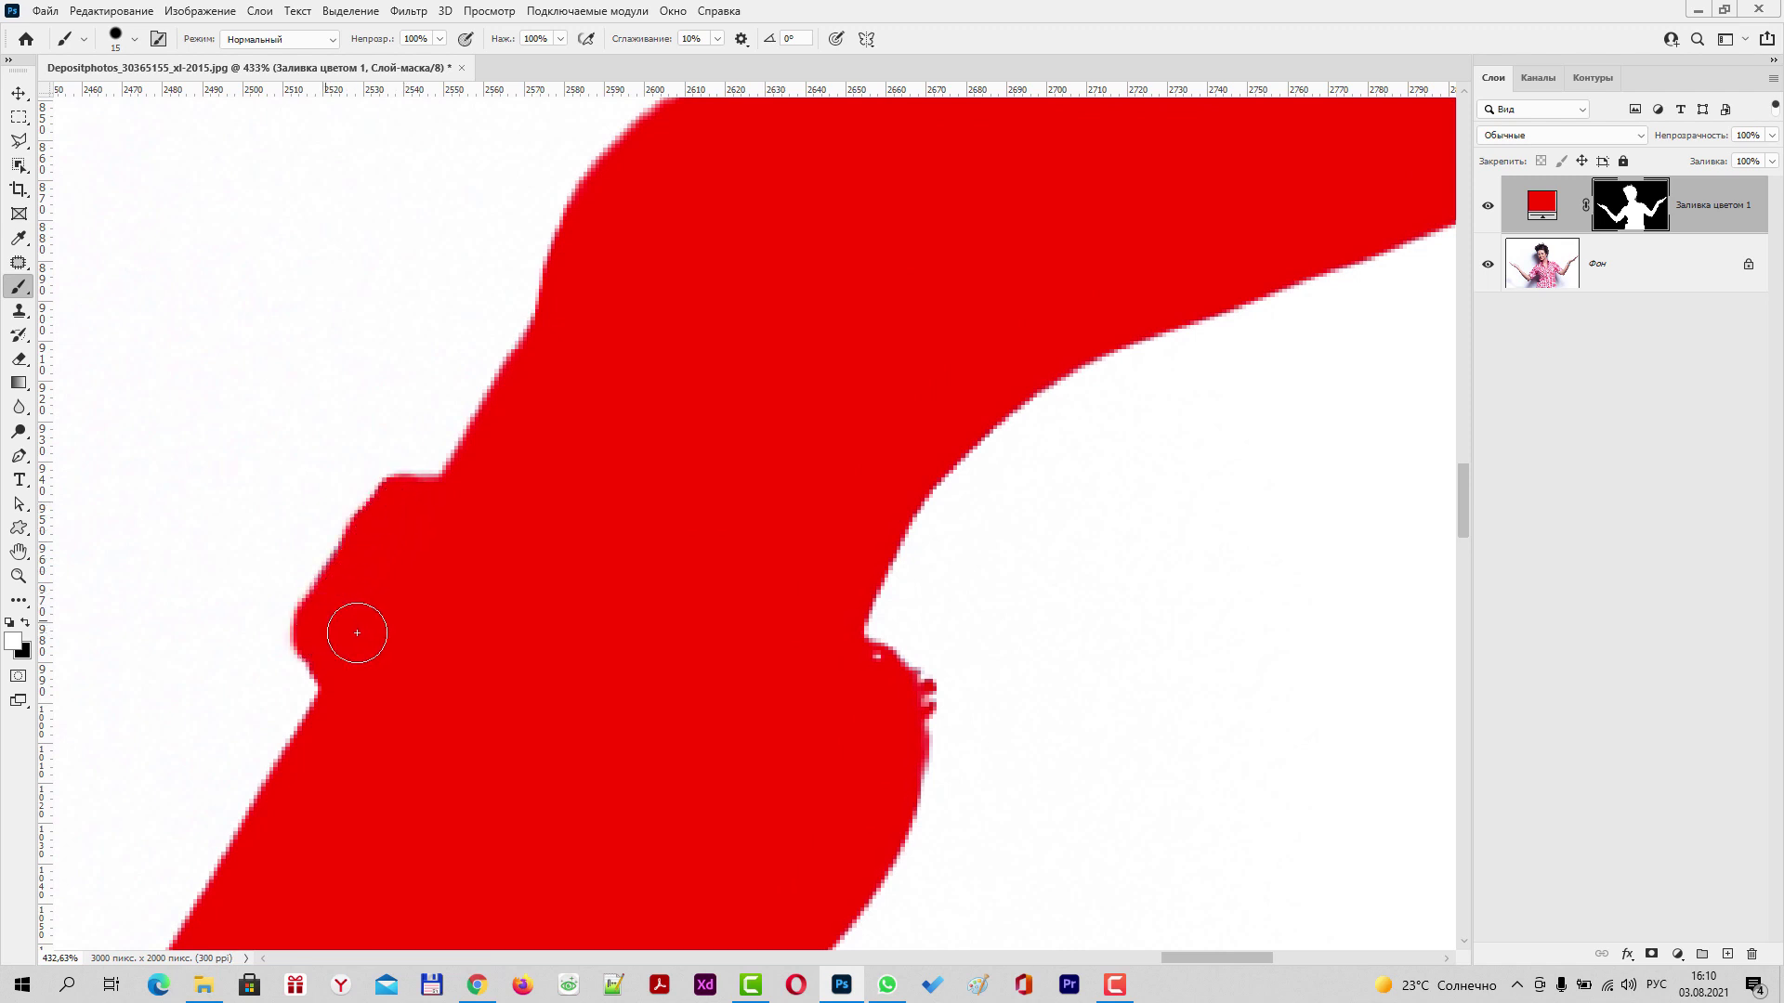
- Paint the uncovered gaps along the shirt collar and the adjoining shoulder white on the fill layer's mask with the 15 px brush
scroll(876, 526, left, 15)
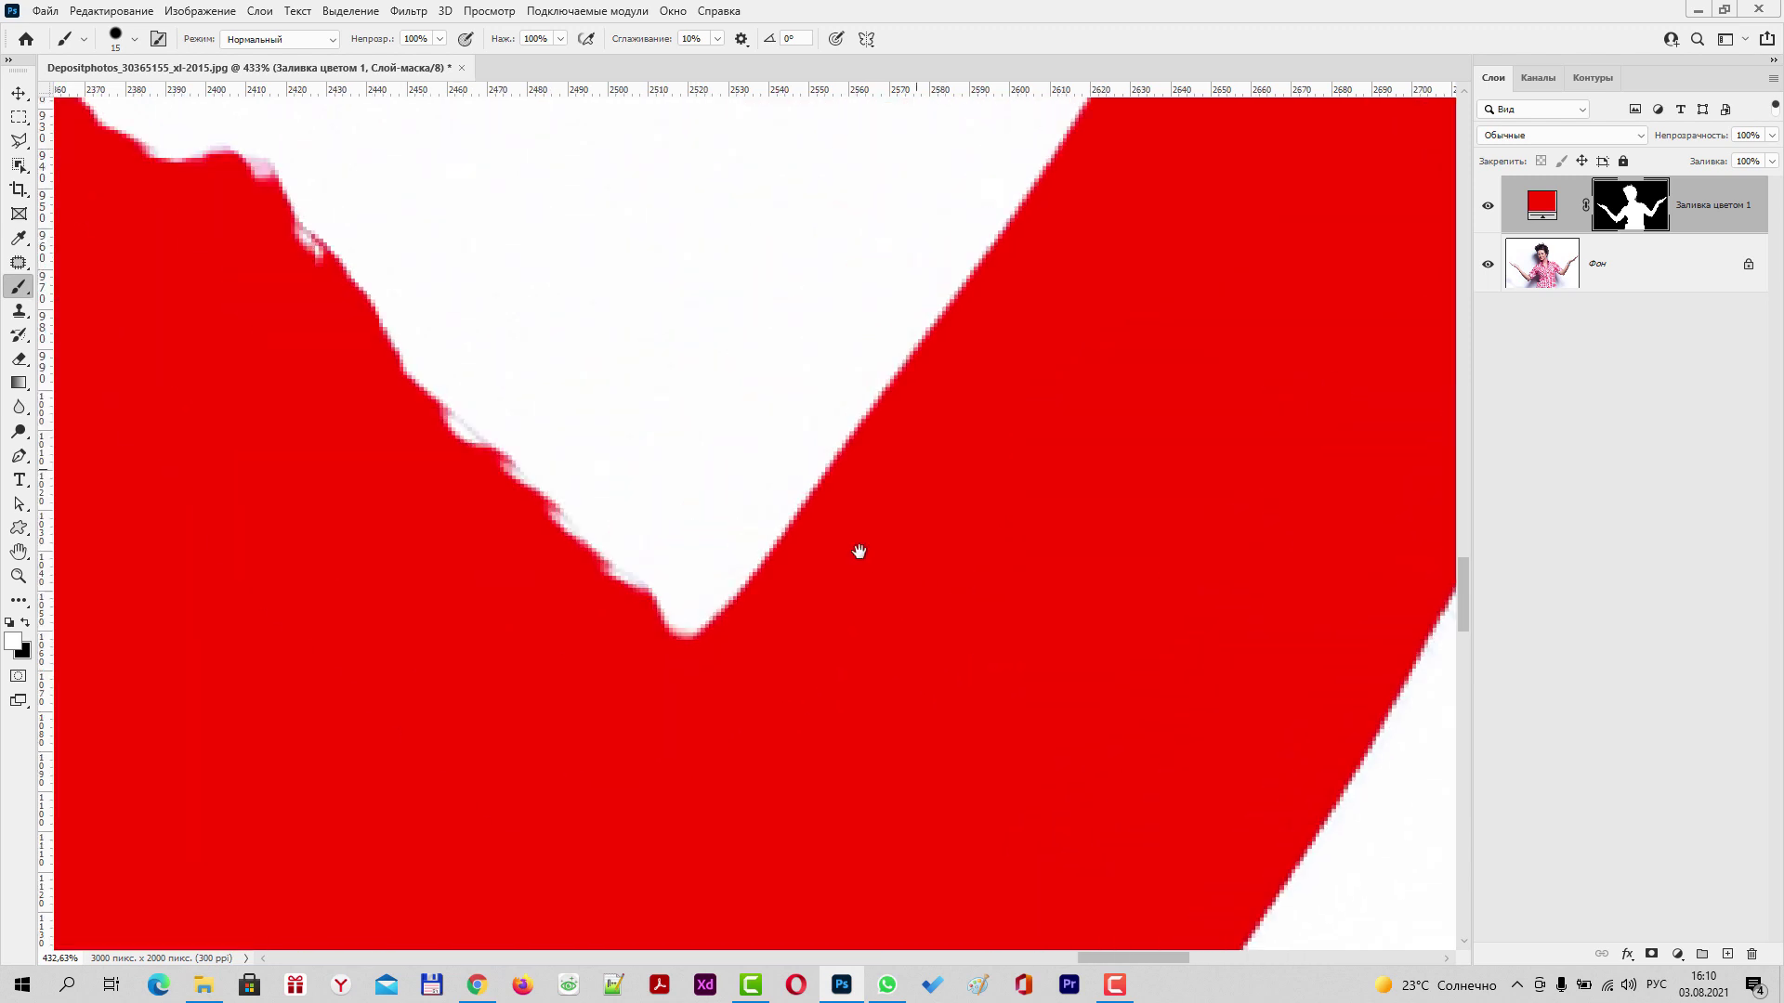
scroll(975, 629, up, 5)
scroll(1183, 757, left, 10)
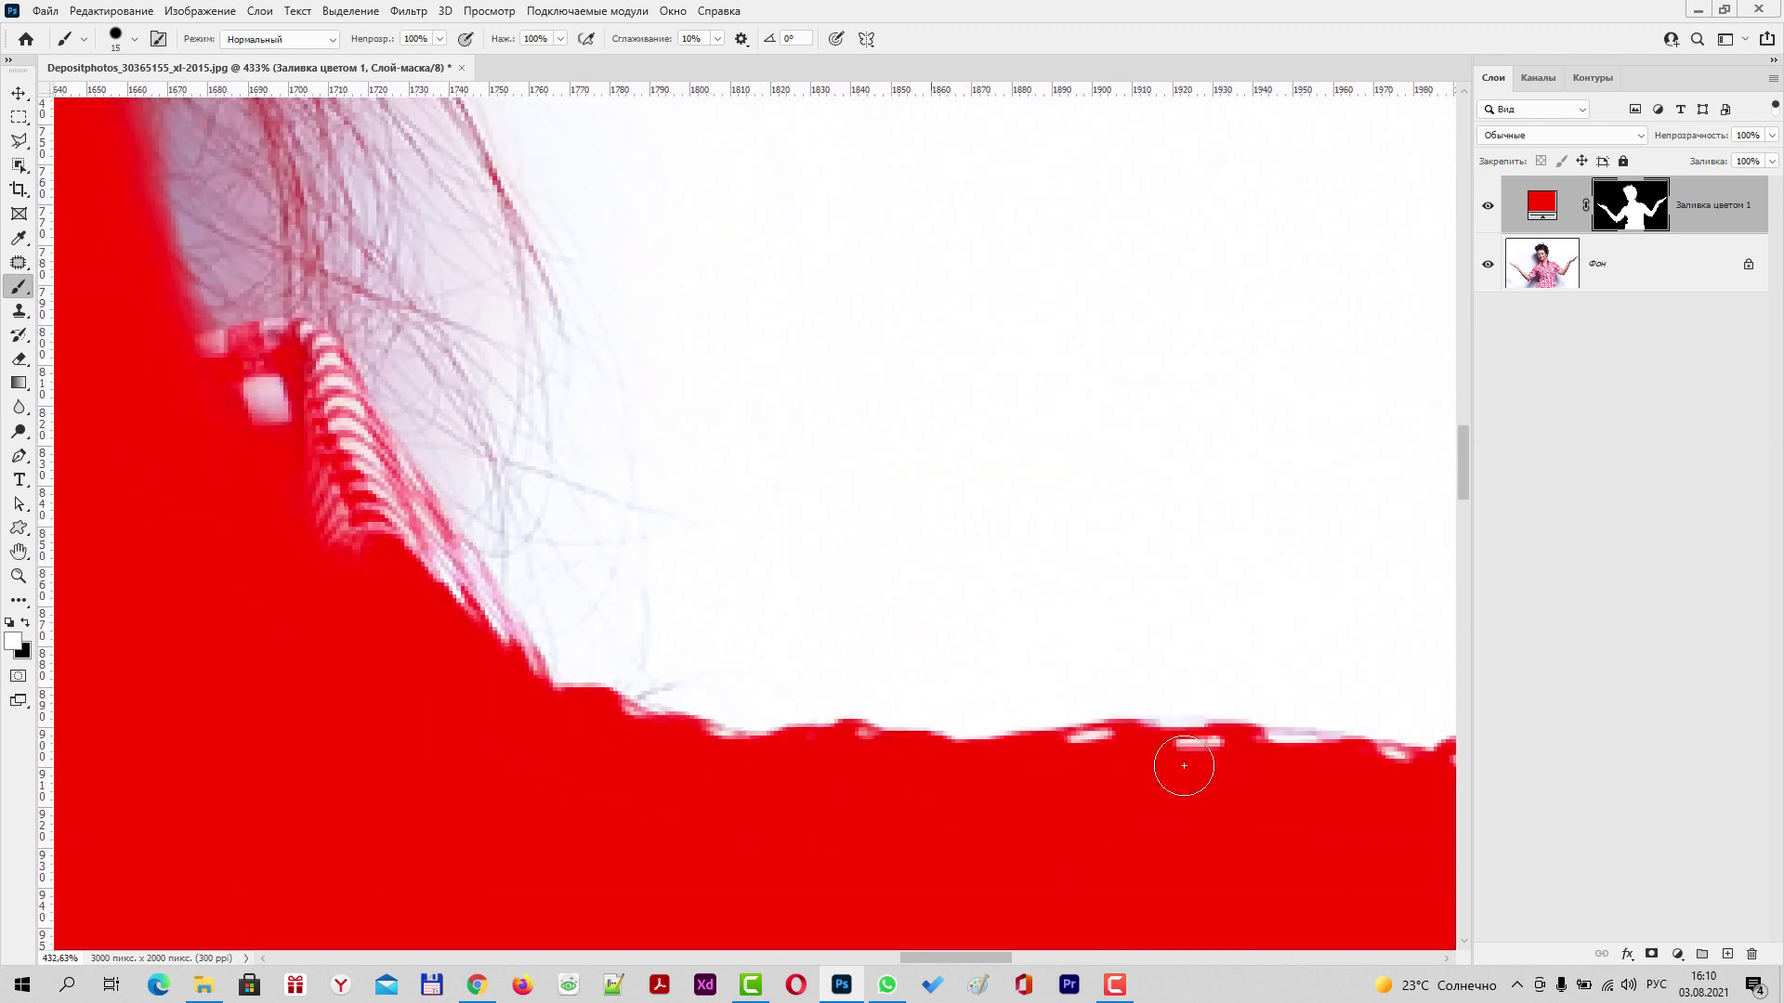
drag(189, 565, 1040, 741)
mouse_move(998, 594)
mouse_down()
mouse_move(1064, 581)
mouse_move(1022, 590)
mouse_move(1076, 596)
mouse_move(1233, 828)
mouse_move(1179, 743)
mouse_move(1031, 614)
mouse_move(1043, 662)
mouse_move(1130, 791)
mouse_move(1233, 857)
mouse_up()
mouse_move(363, 450)
mouse_down()
mouse_move(721, 721)
mouse_move(426, 716)
mouse_move(602, 665)
mouse_move(997, 626)
mouse_move(848, 594)
mouse_move(800, 678)
mouse_move(797, 594)
mouse_up()
scroll(786, 620, down, 5)
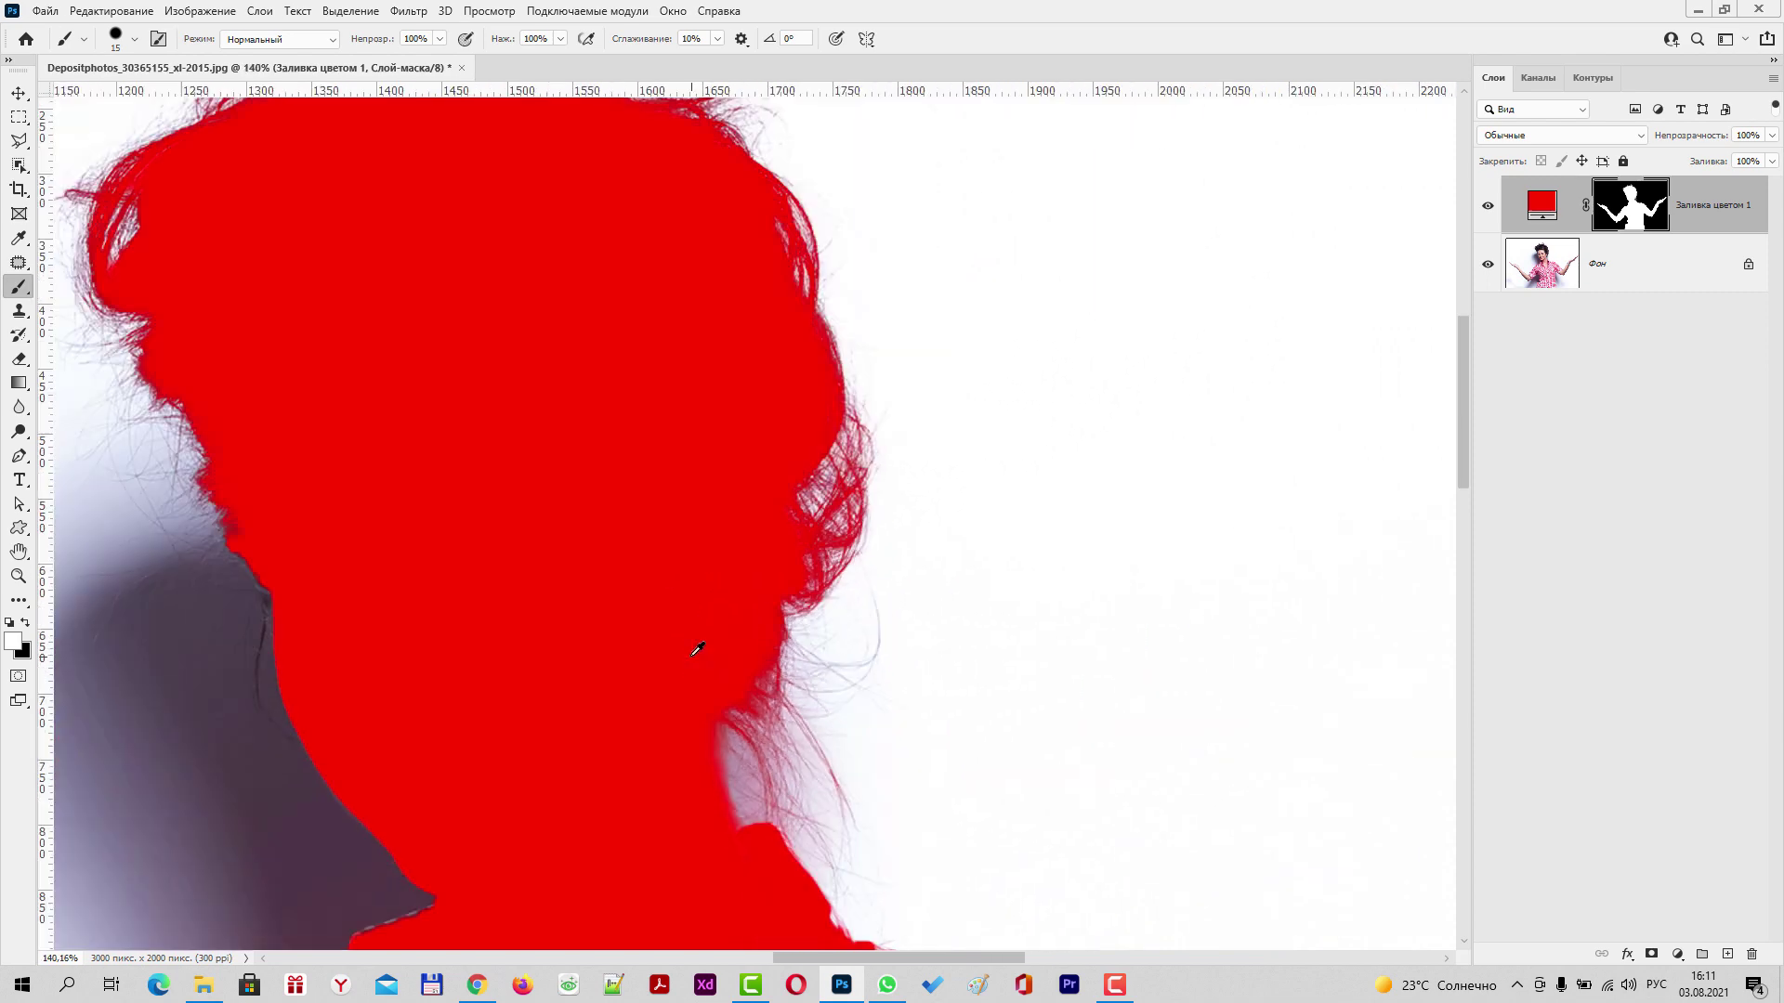
- Fill the small gaps along the outer edge of the sleeve at the image's left side by painting white on the mask
drag(391, 620, 1049, 352)
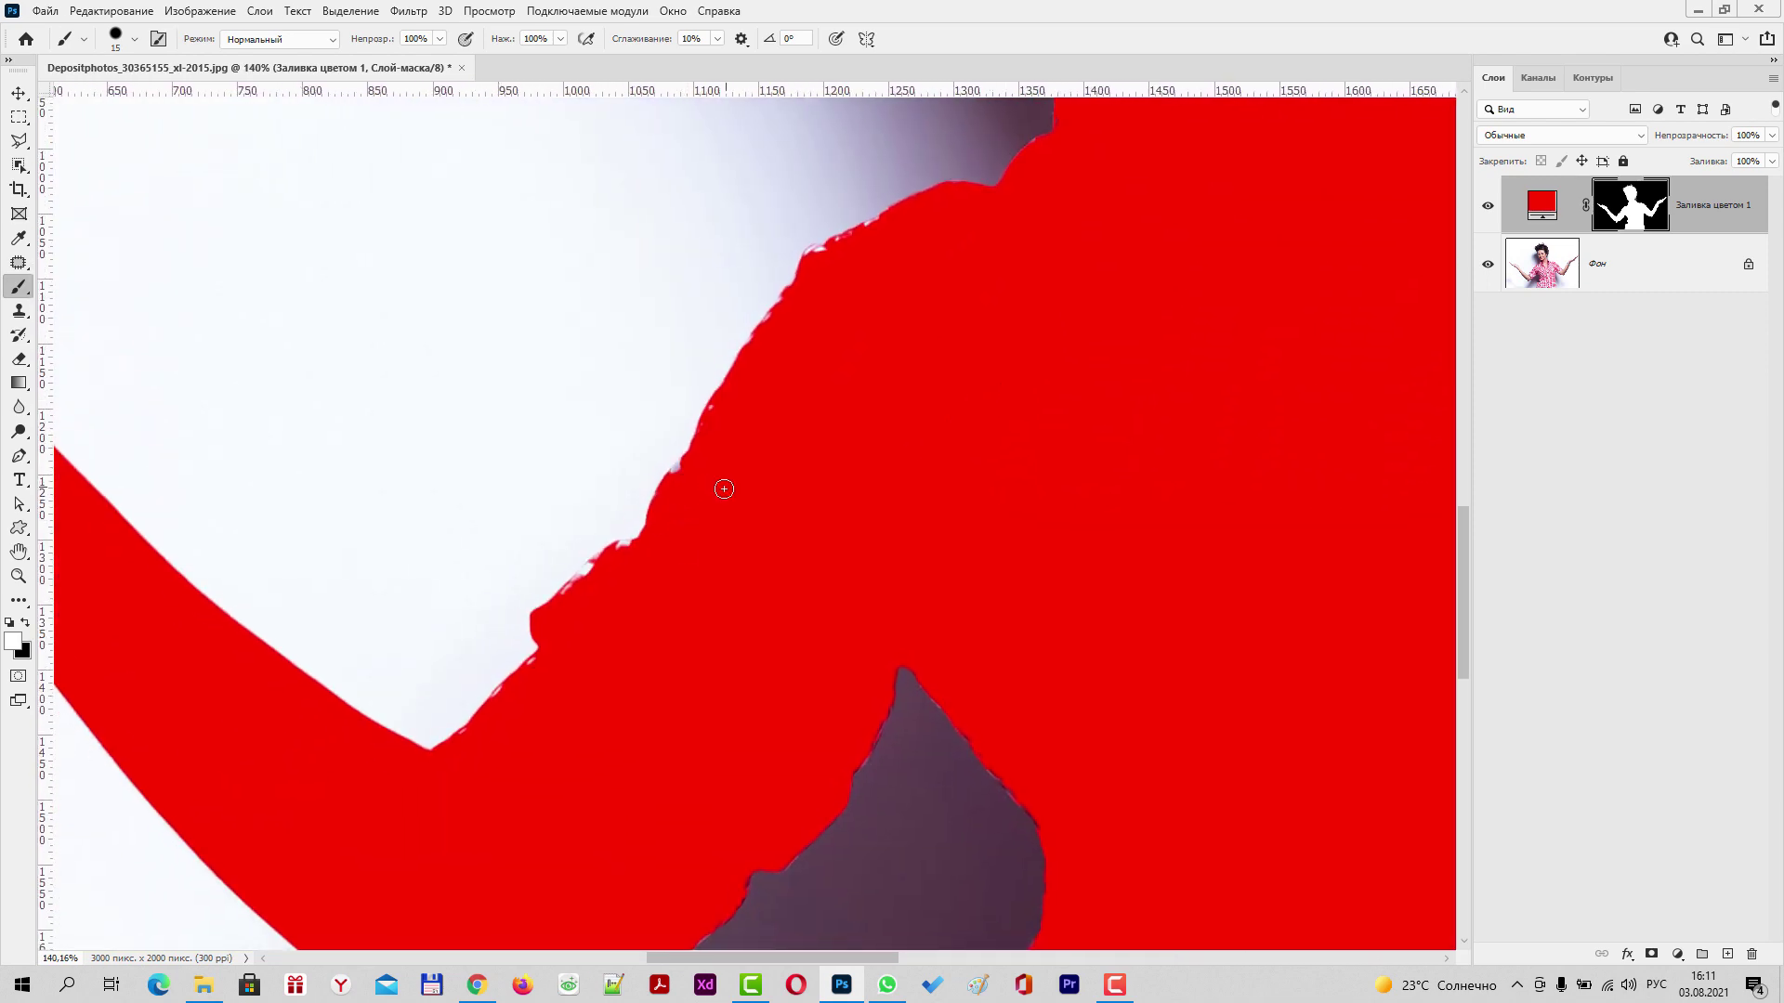
scroll(709, 490, up, 4)
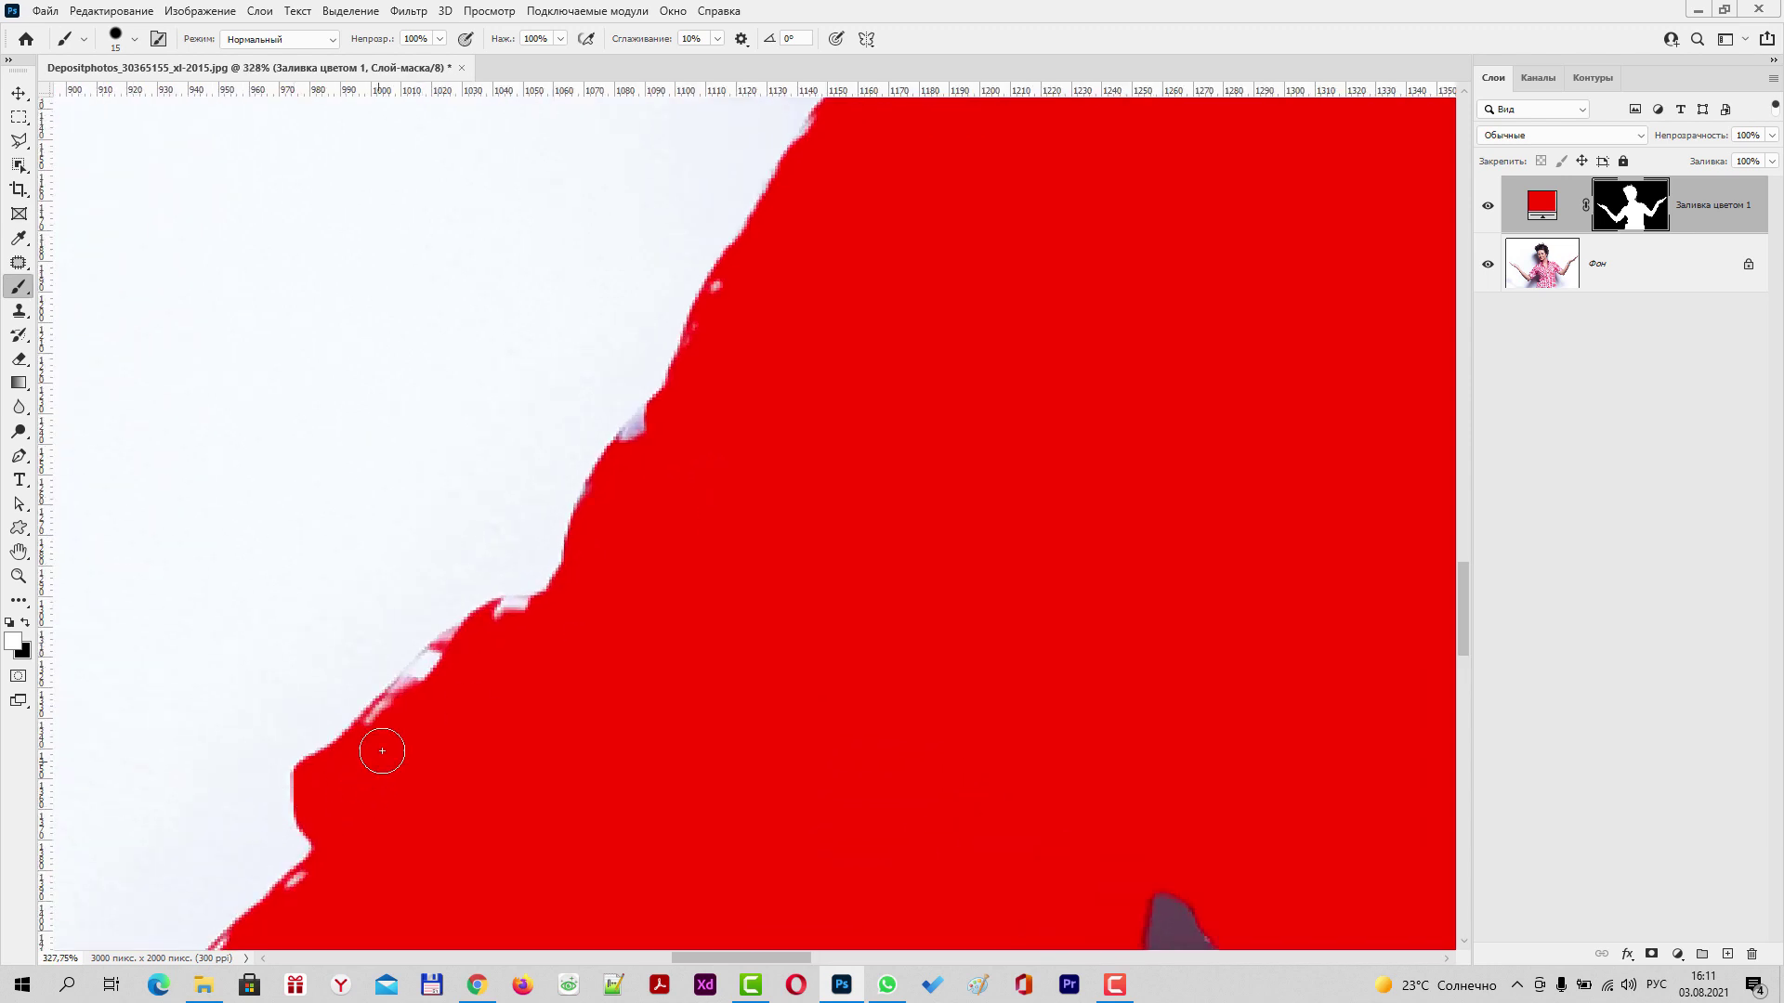
mouse_move(382, 729)
mouse_down()
mouse_move(498, 617)
mouse_move(534, 617)
mouse_up()
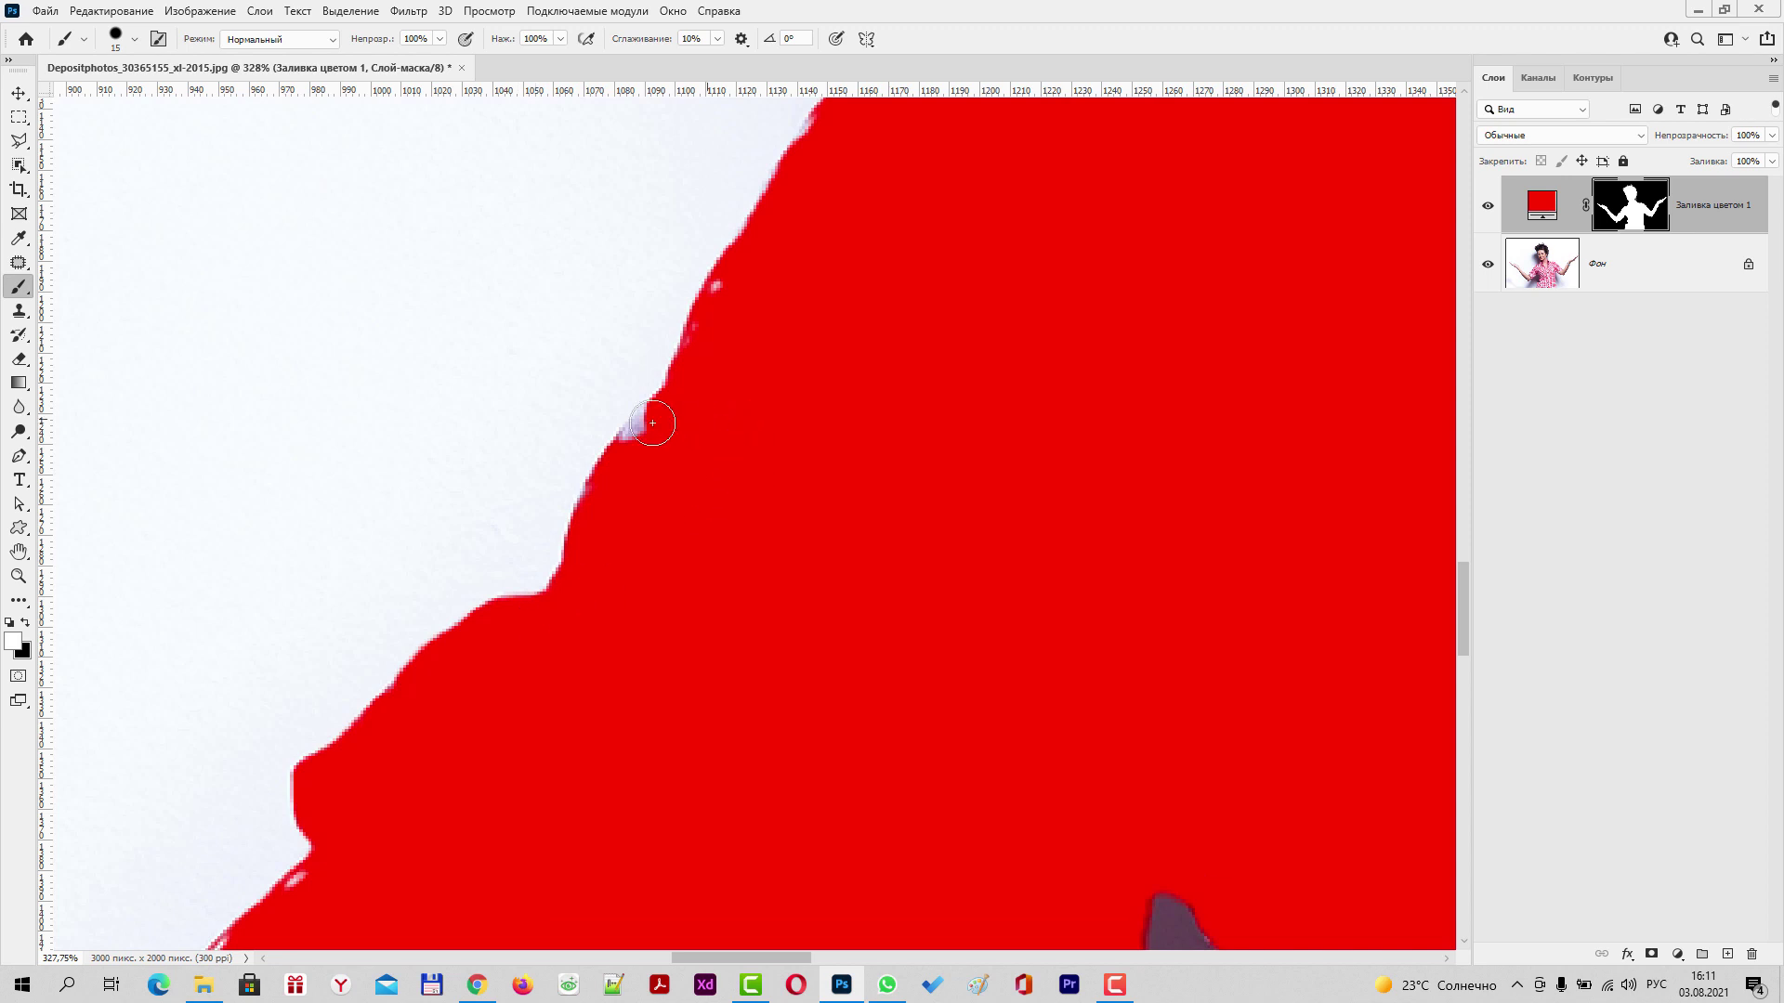
drag(654, 429, 625, 466)
drag(721, 287, 691, 332)
drag(657, 669, 911, 343)
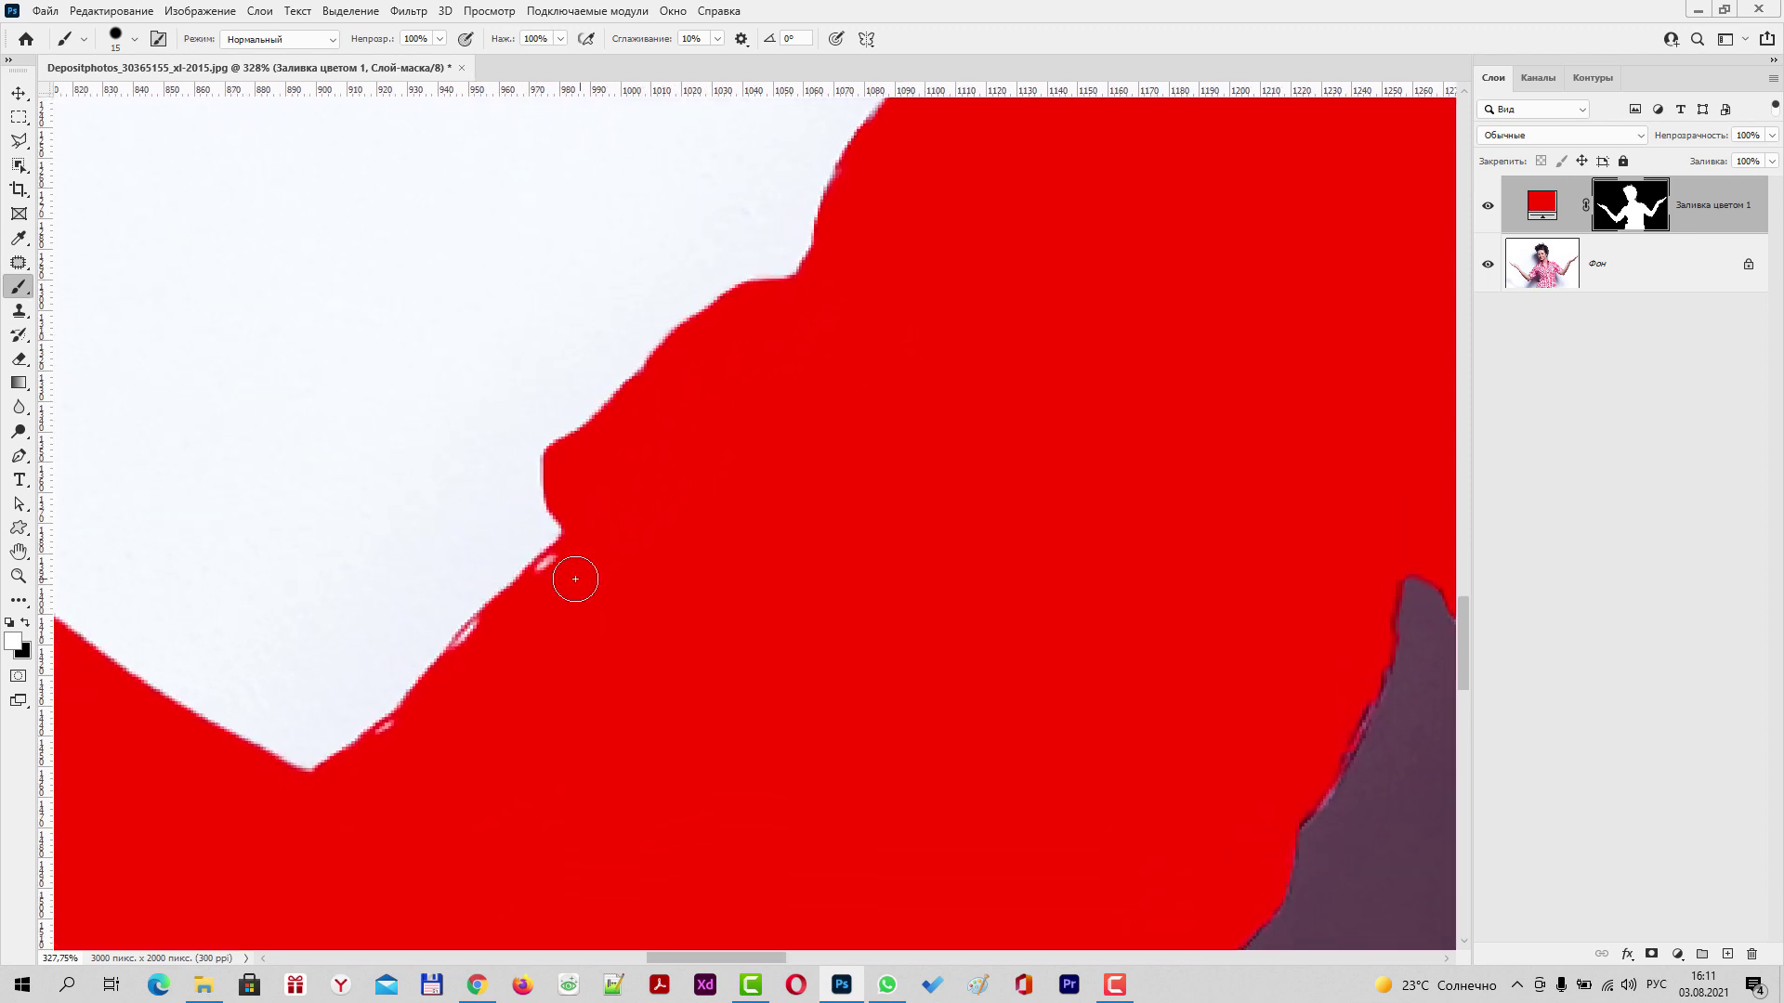
drag(559, 572, 384, 747)
- Invert the fill layer's mask so the color covers the background, and set the layer's blend mode to Multiply (Умножение)
mouse_move(737, 706)
mouse_down()
mouse_move(721, 521)
mouse_move(431, 568)
mouse_up()
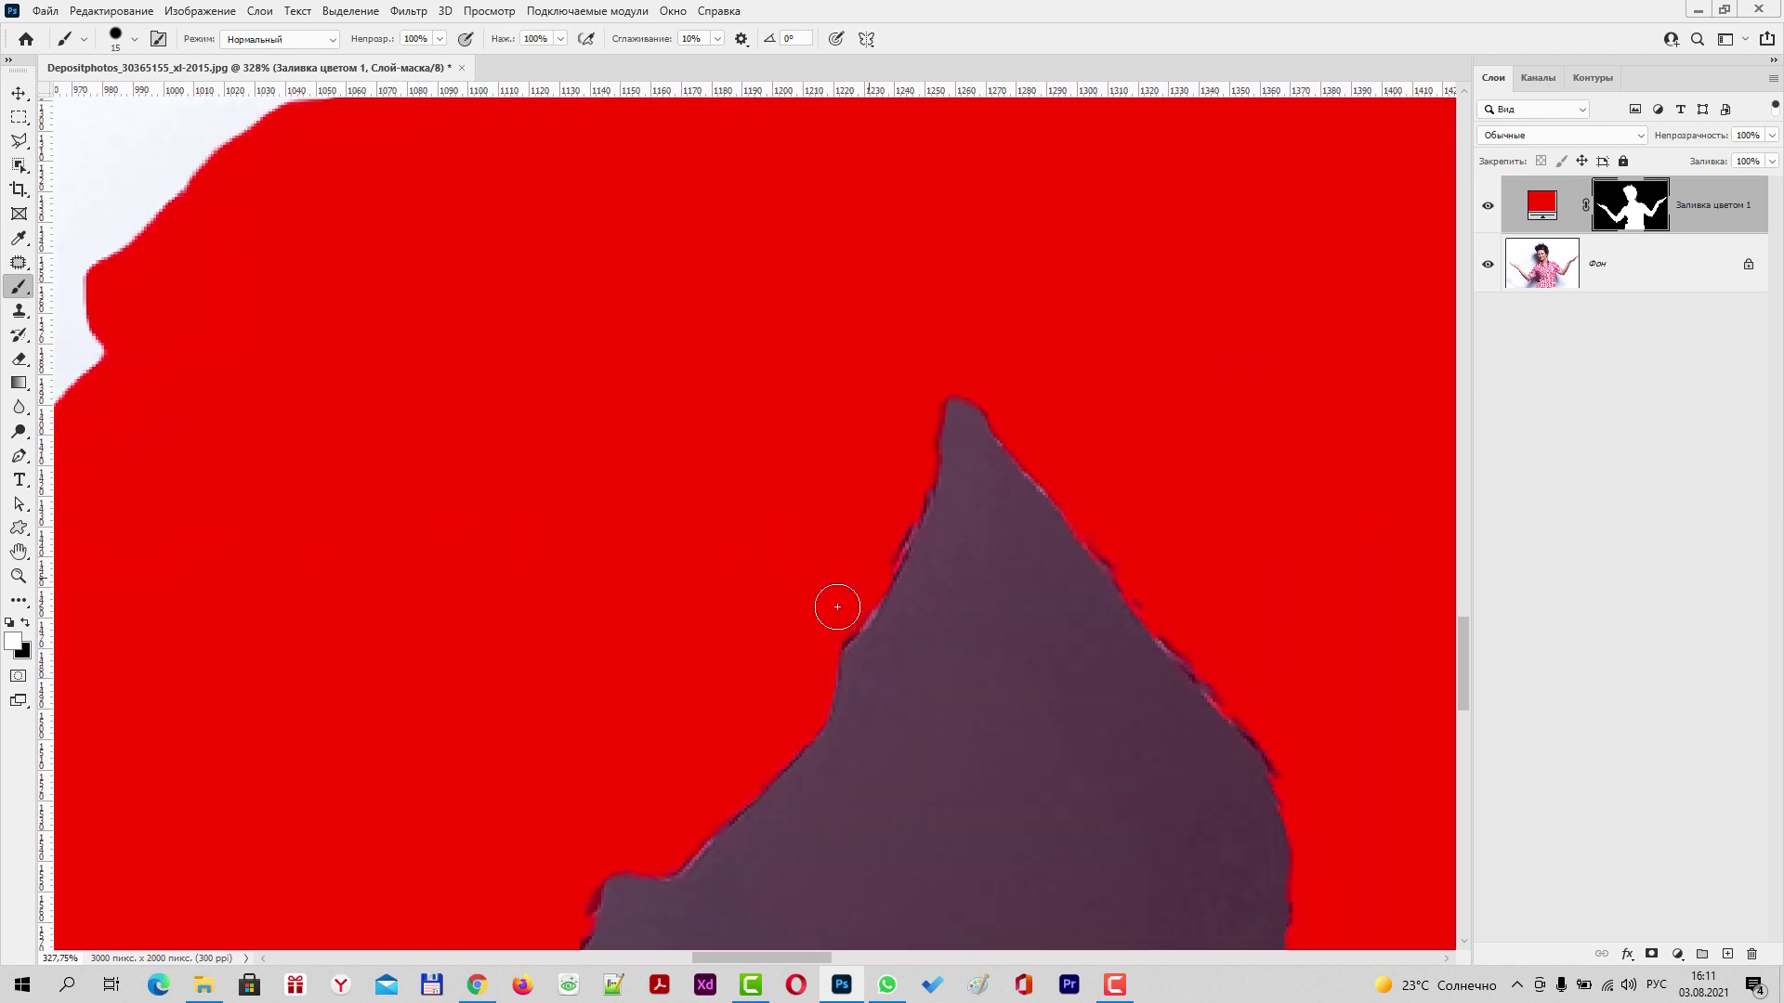
scroll(306, 618, down, 5)
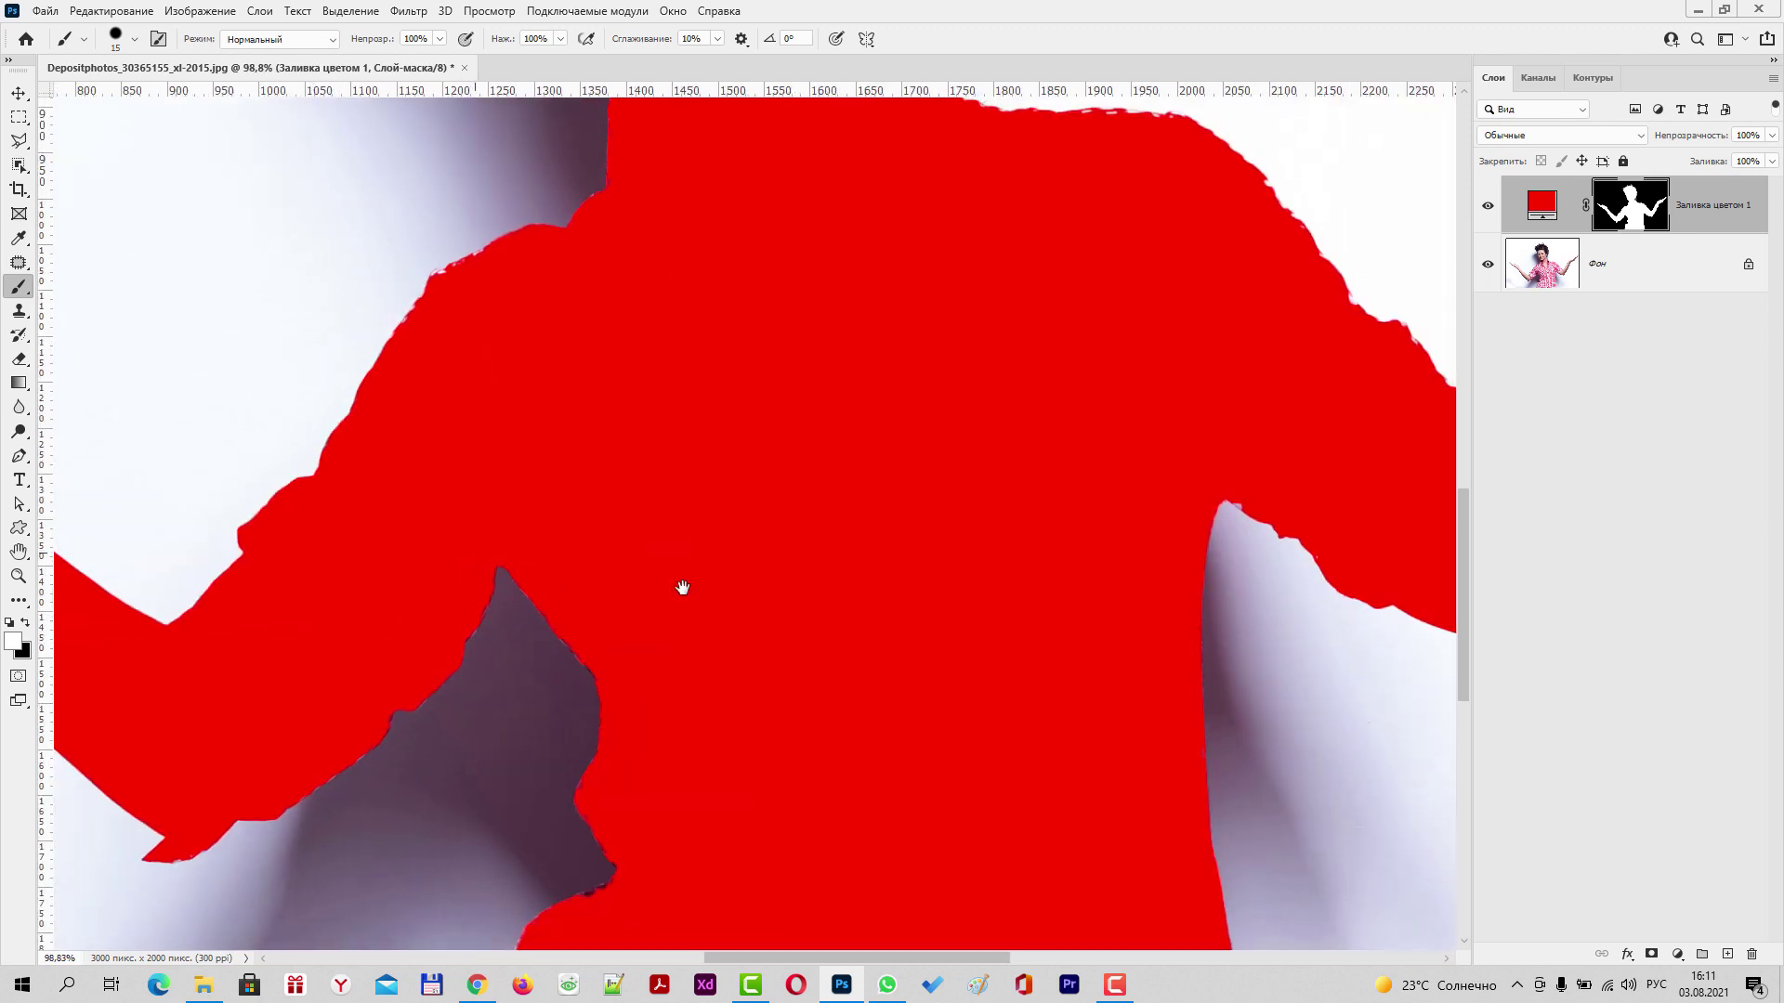
mouse_move(685, 589)
mouse_down()
mouse_move(1183, 589)
mouse_move(1054, 693)
mouse_move(693, 824)
mouse_move(734, 939)
mouse_move(789, 997)
mouse_move(713, 347)
mouse_move(700, 577)
mouse_move(883, 586)
mouse_move(908, 777)
mouse_move(935, 806)
mouse_up()
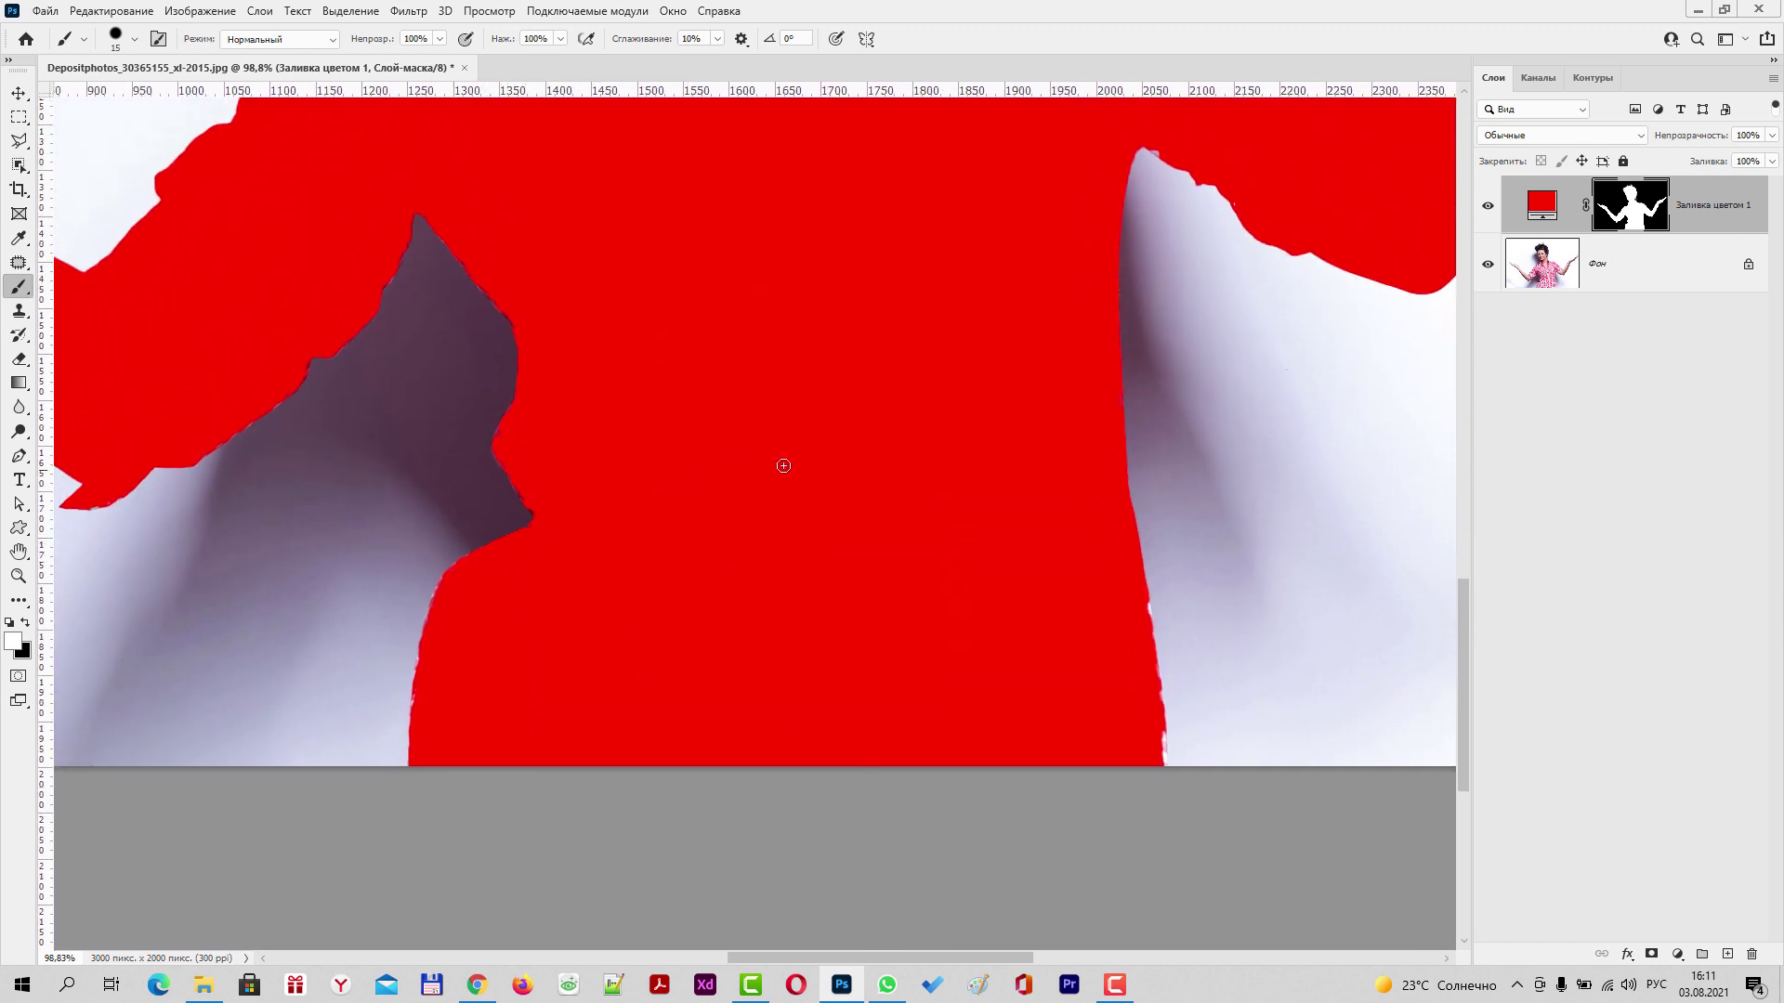
scroll(730, 545, down, 5)
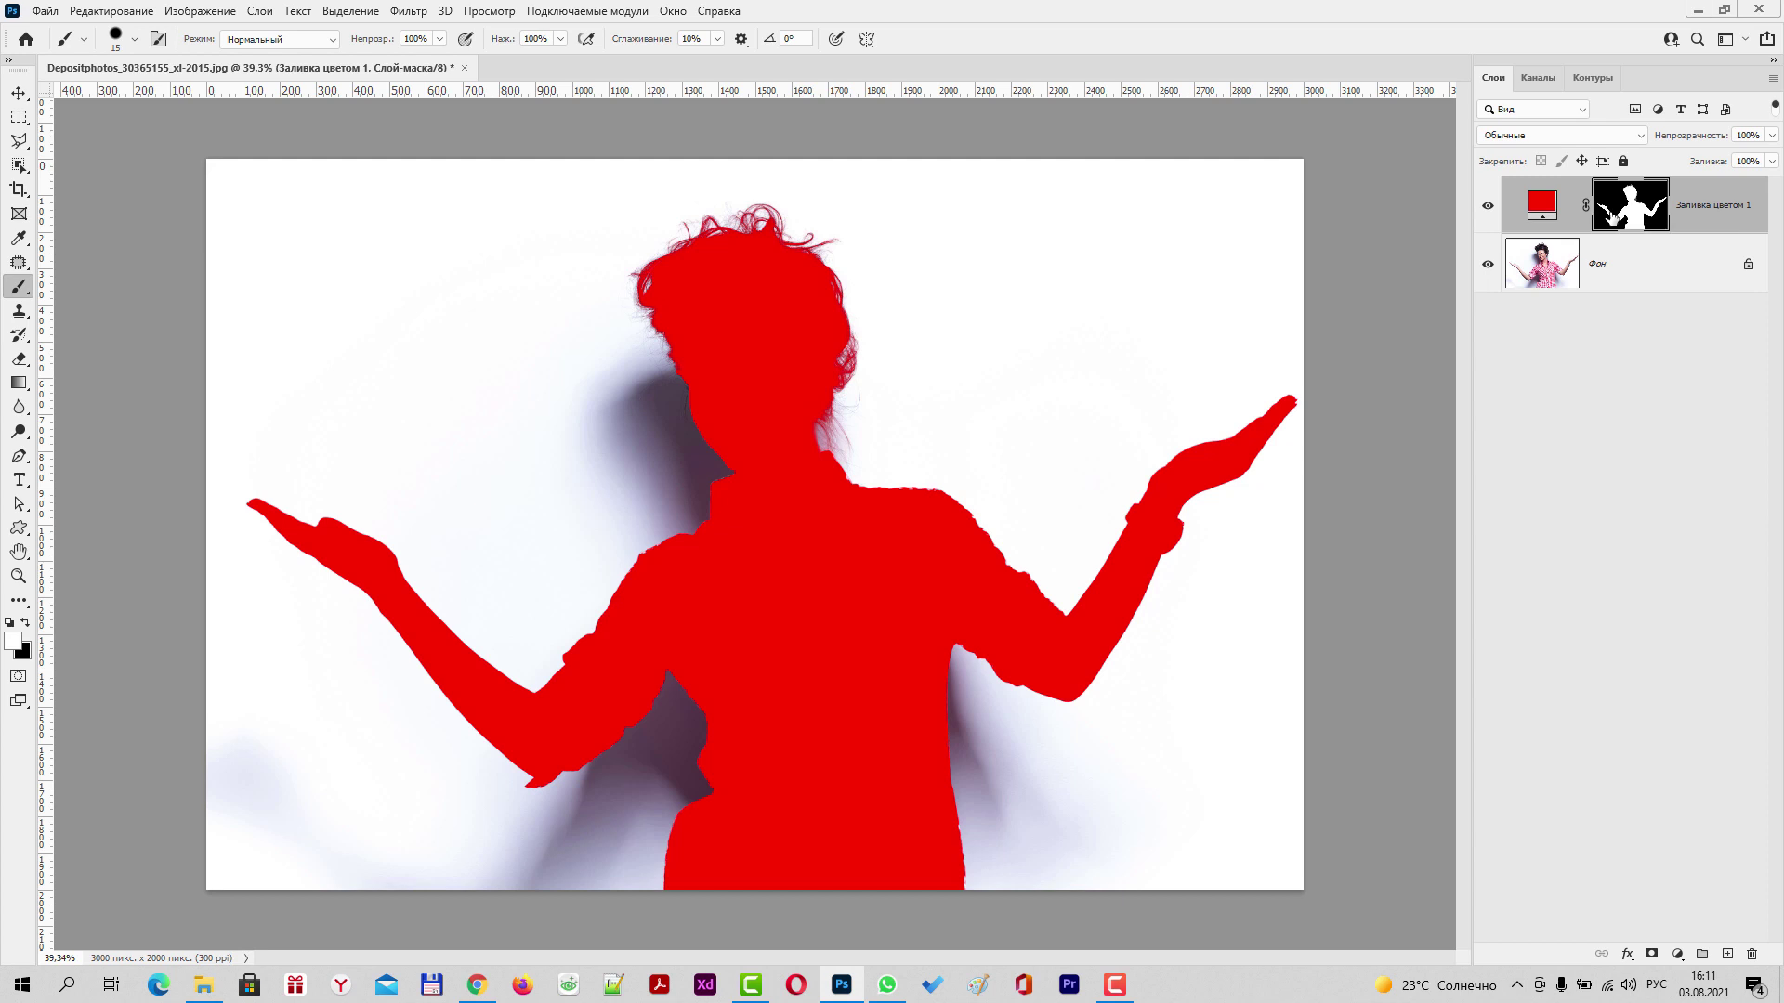
key(ctrl+i)
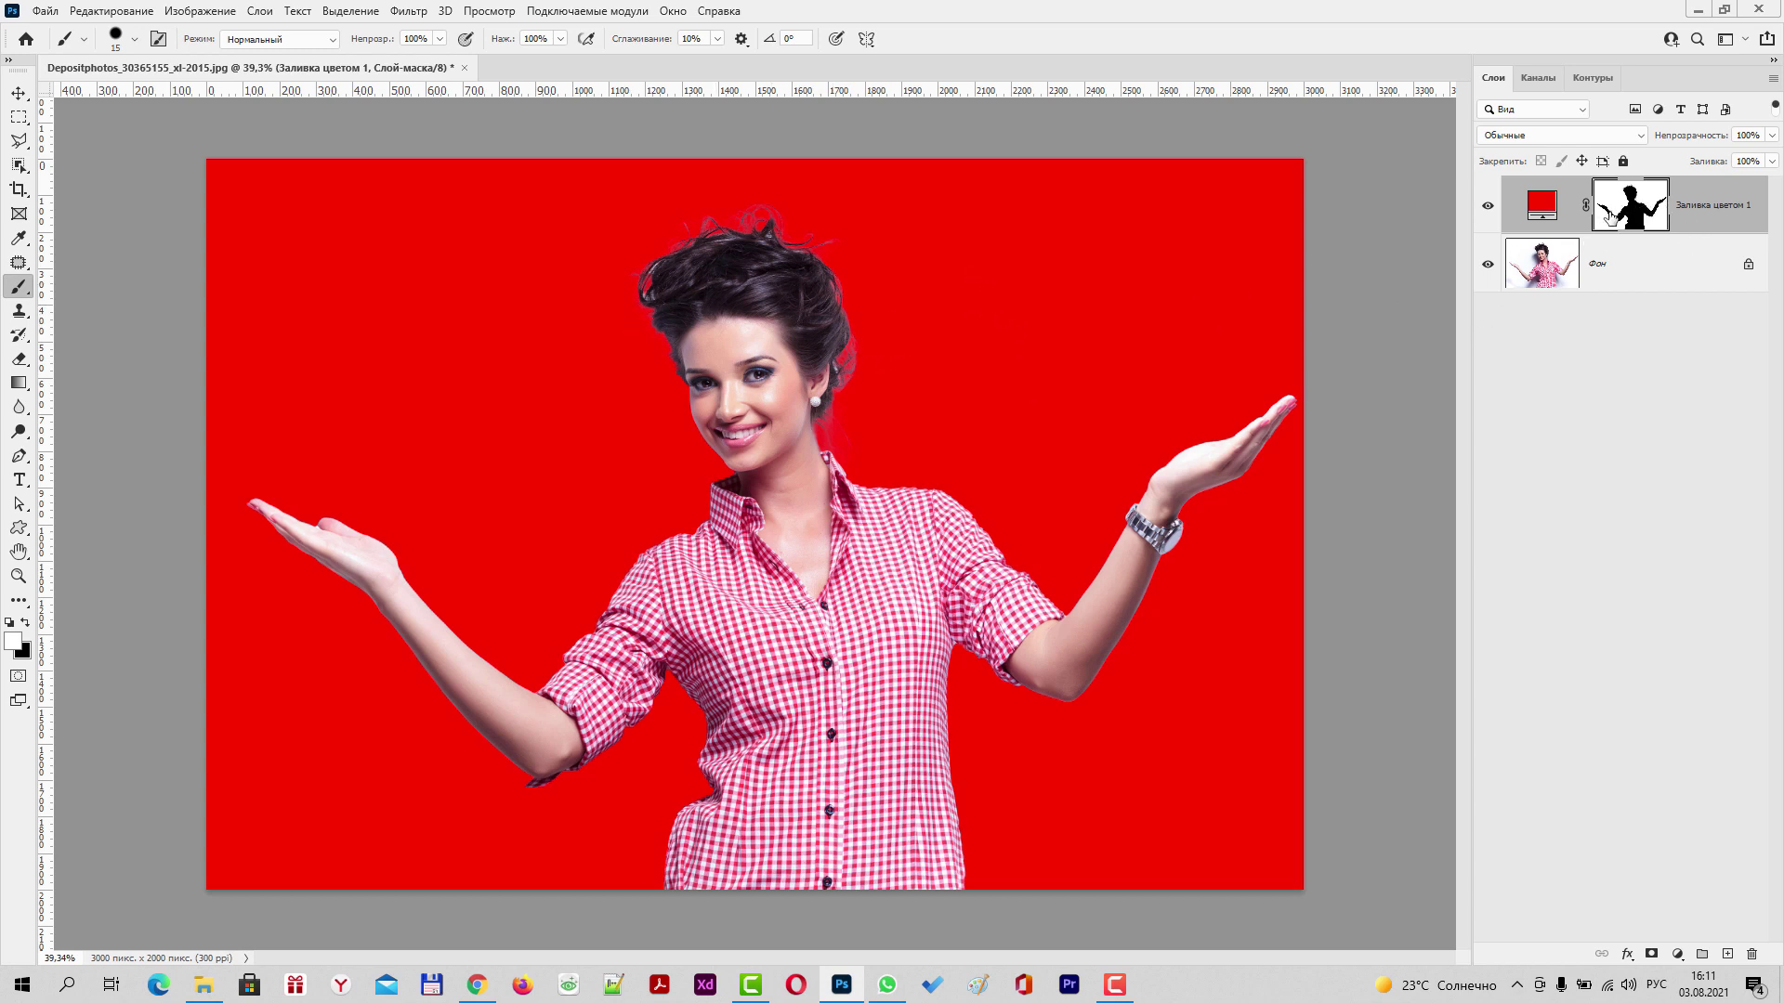
click(1640, 135)
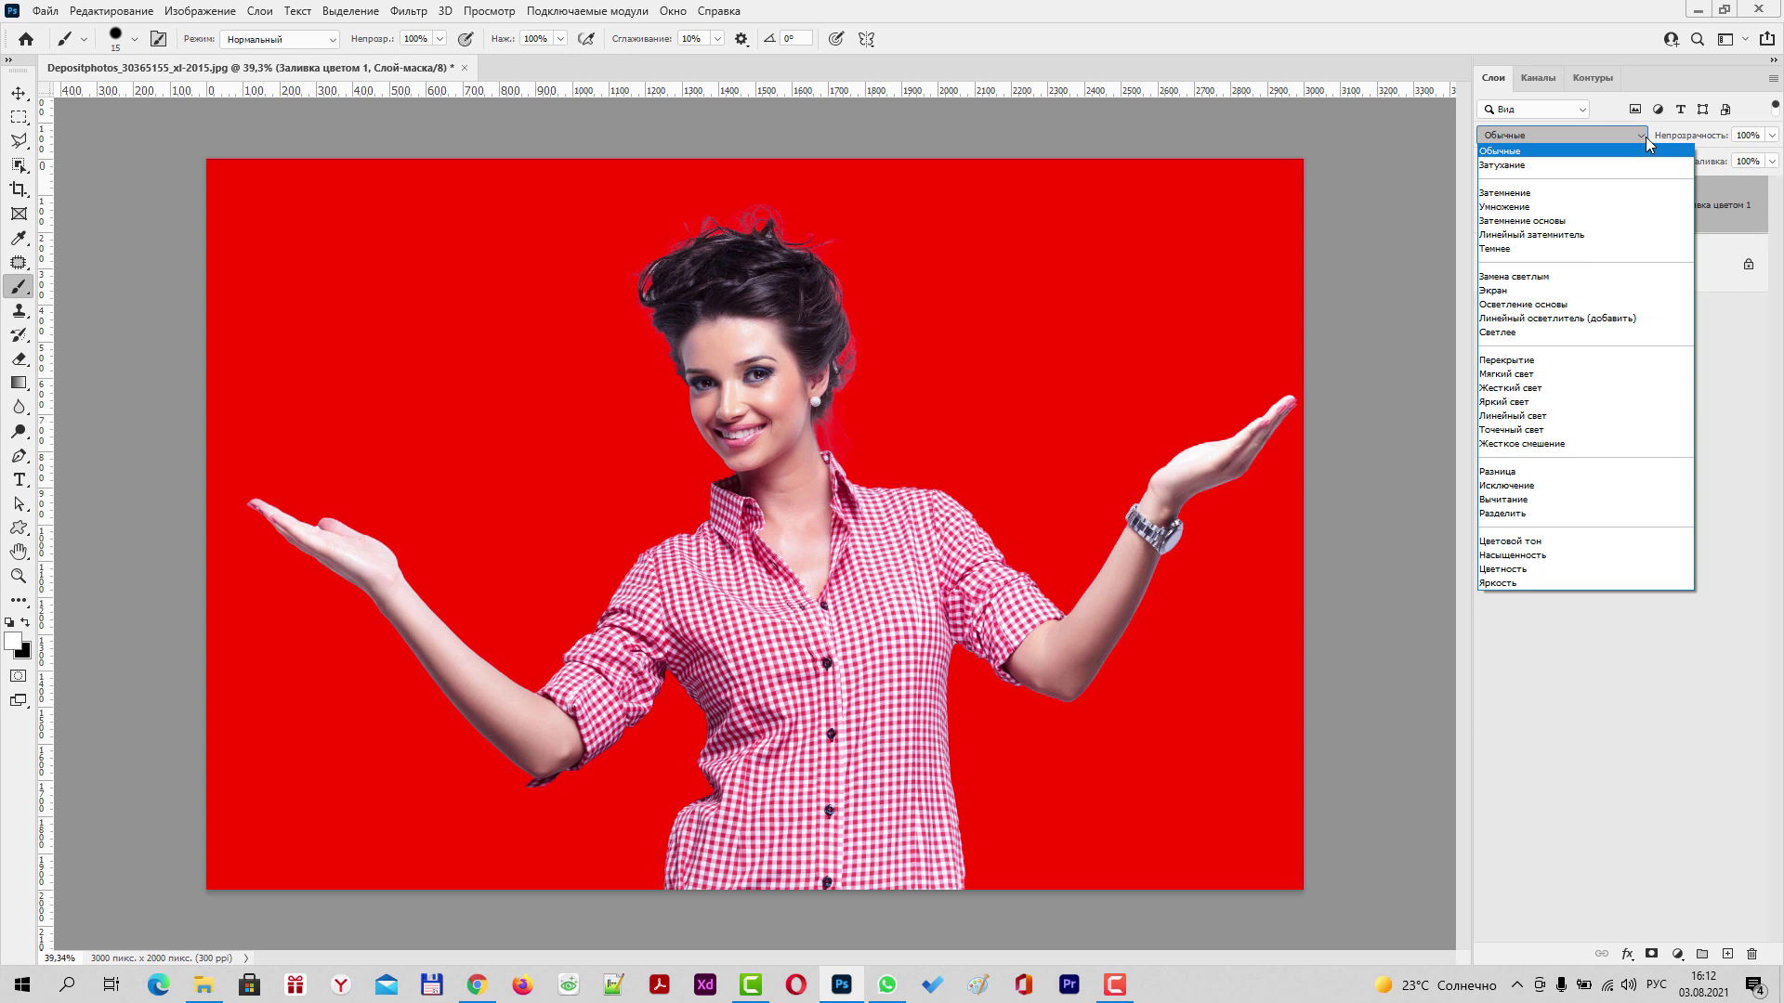
click(1499, 212)
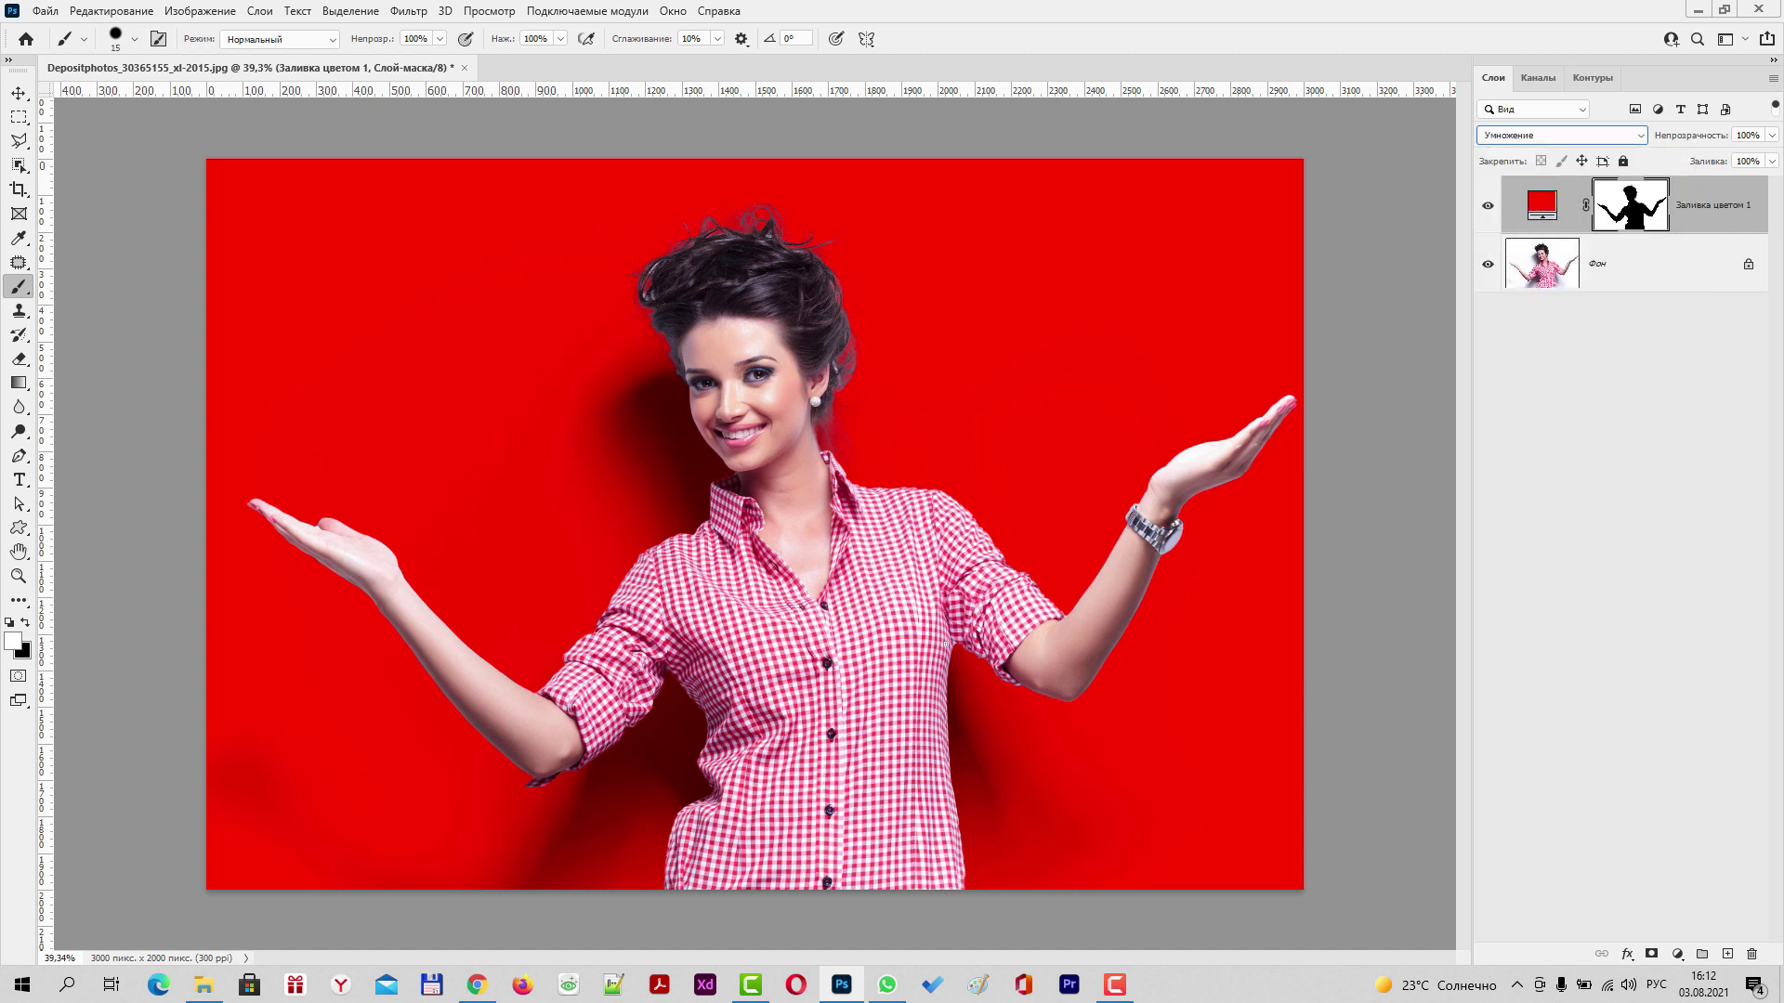
- Change the fill layer's color to a bright turquoise
double_click(1539, 209)
drag(1428, 282, 1502, 254)
click(1509, 226)
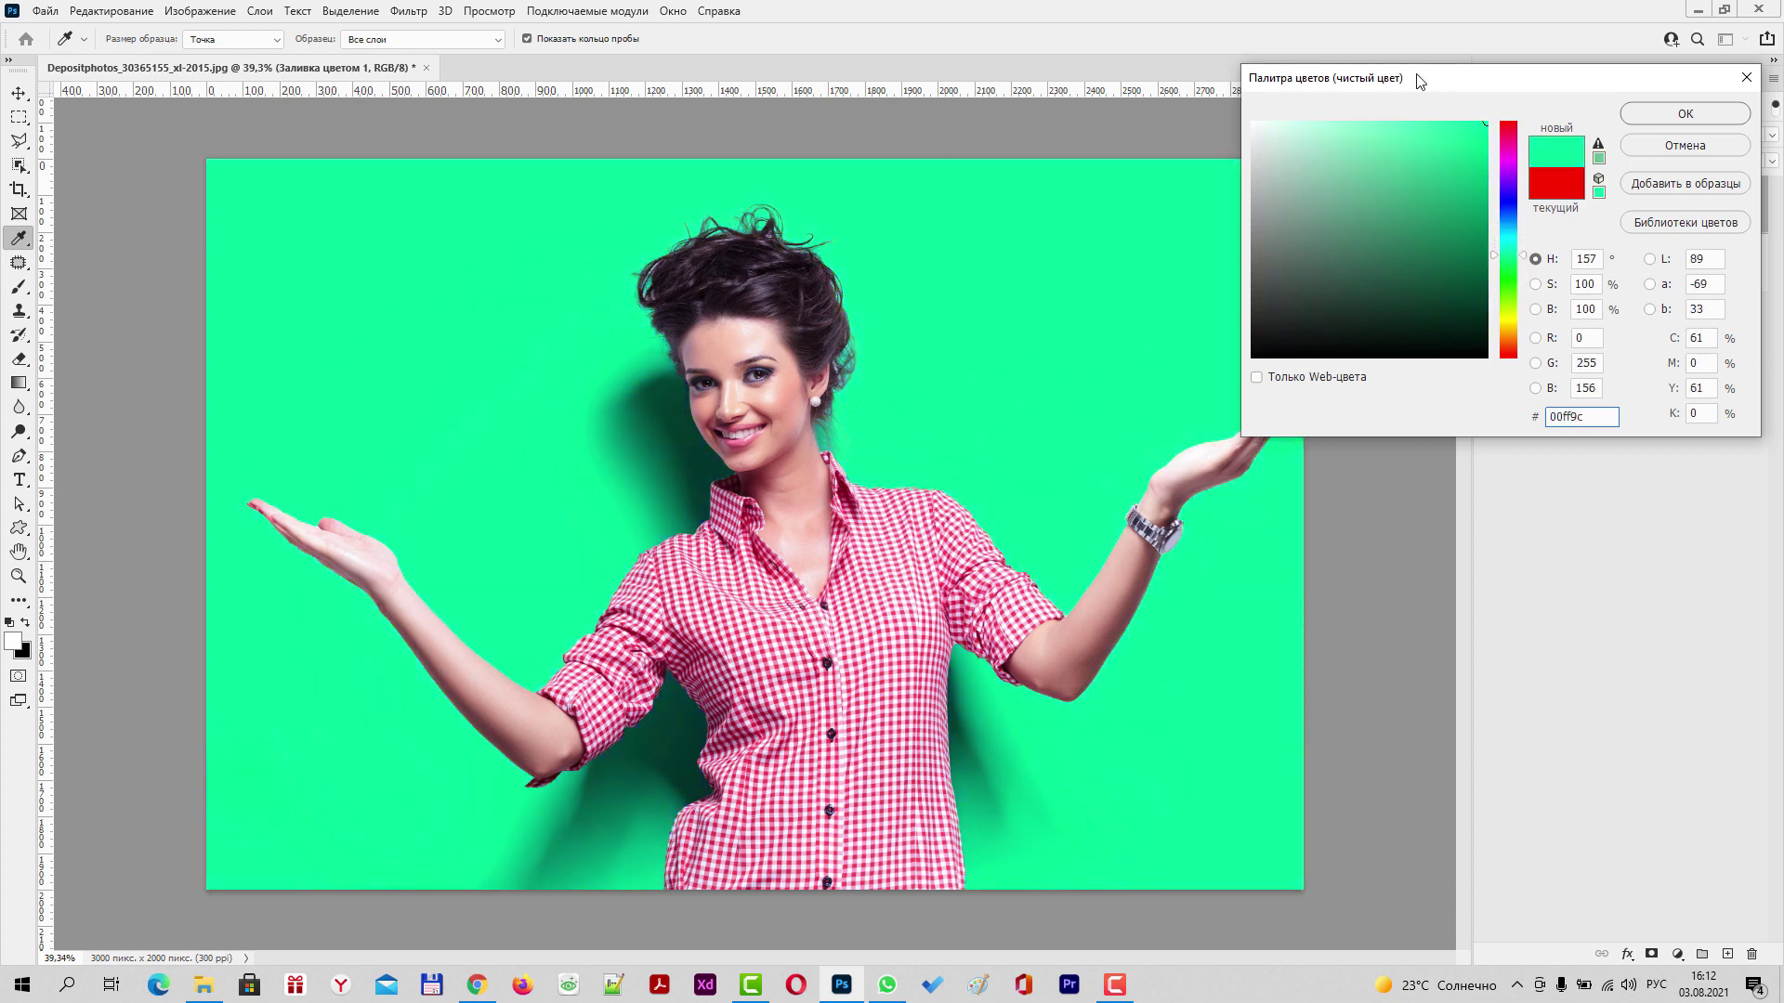
drag(1421, 82, 1518, 88)
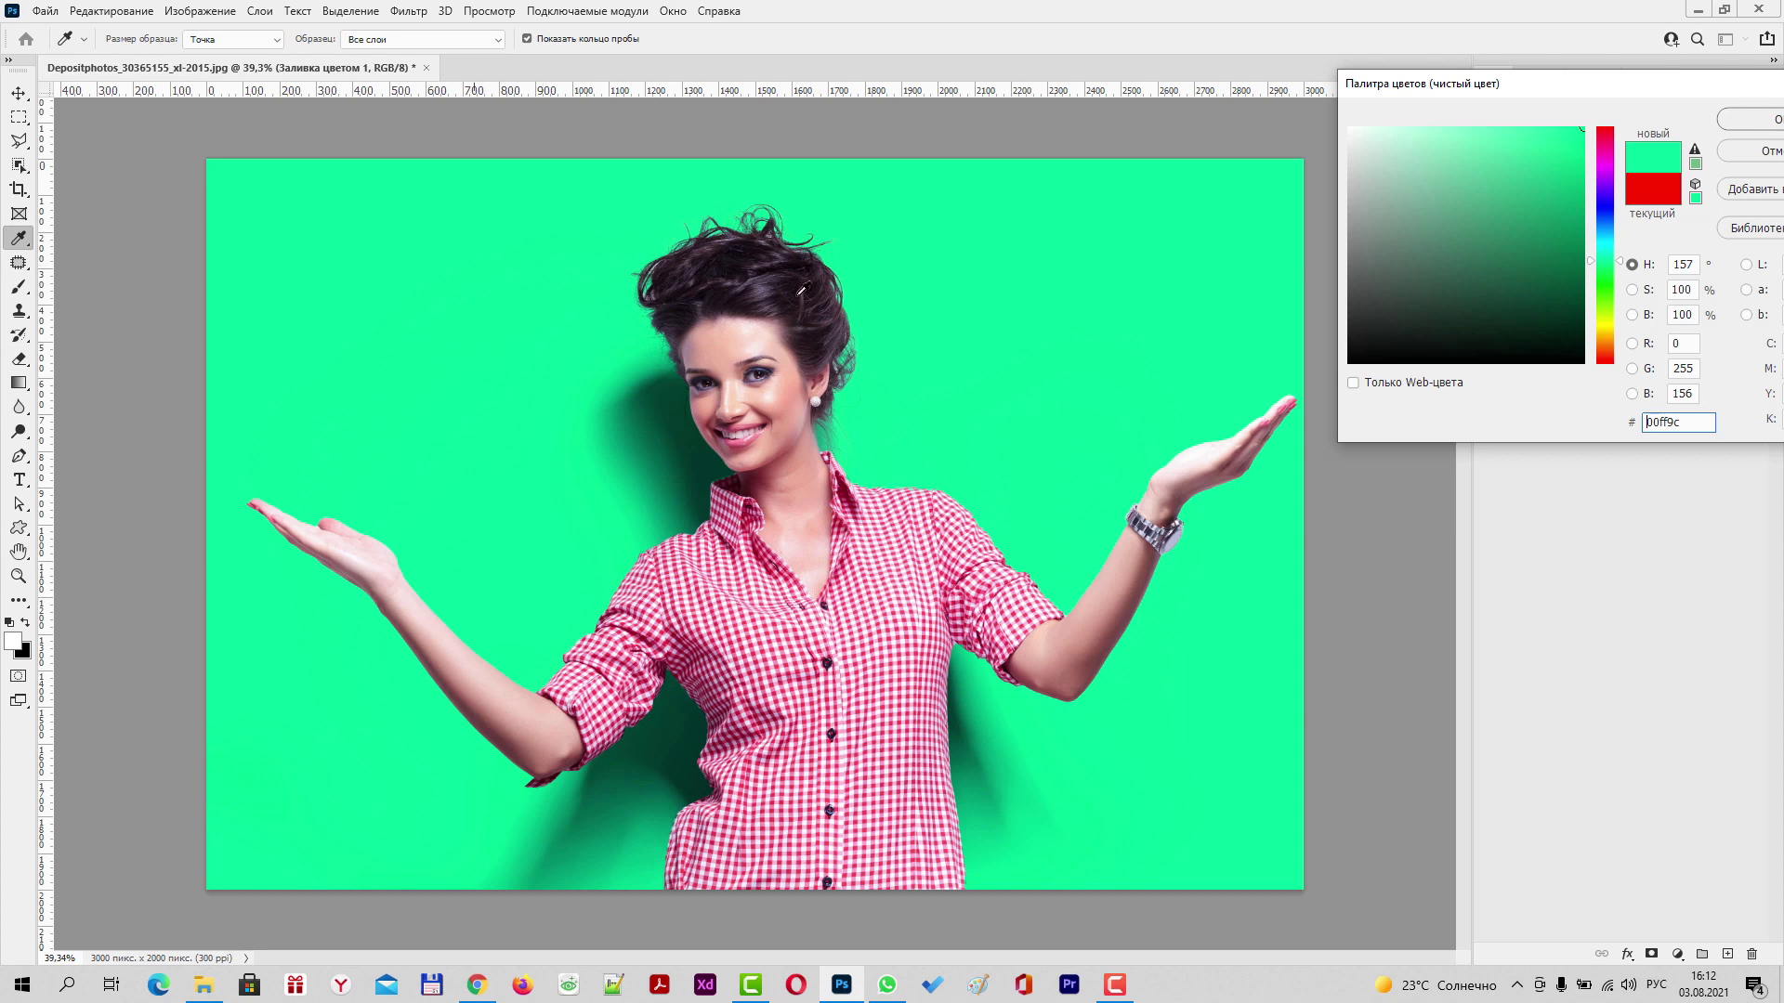
drag(1697, 85, 1591, 25)
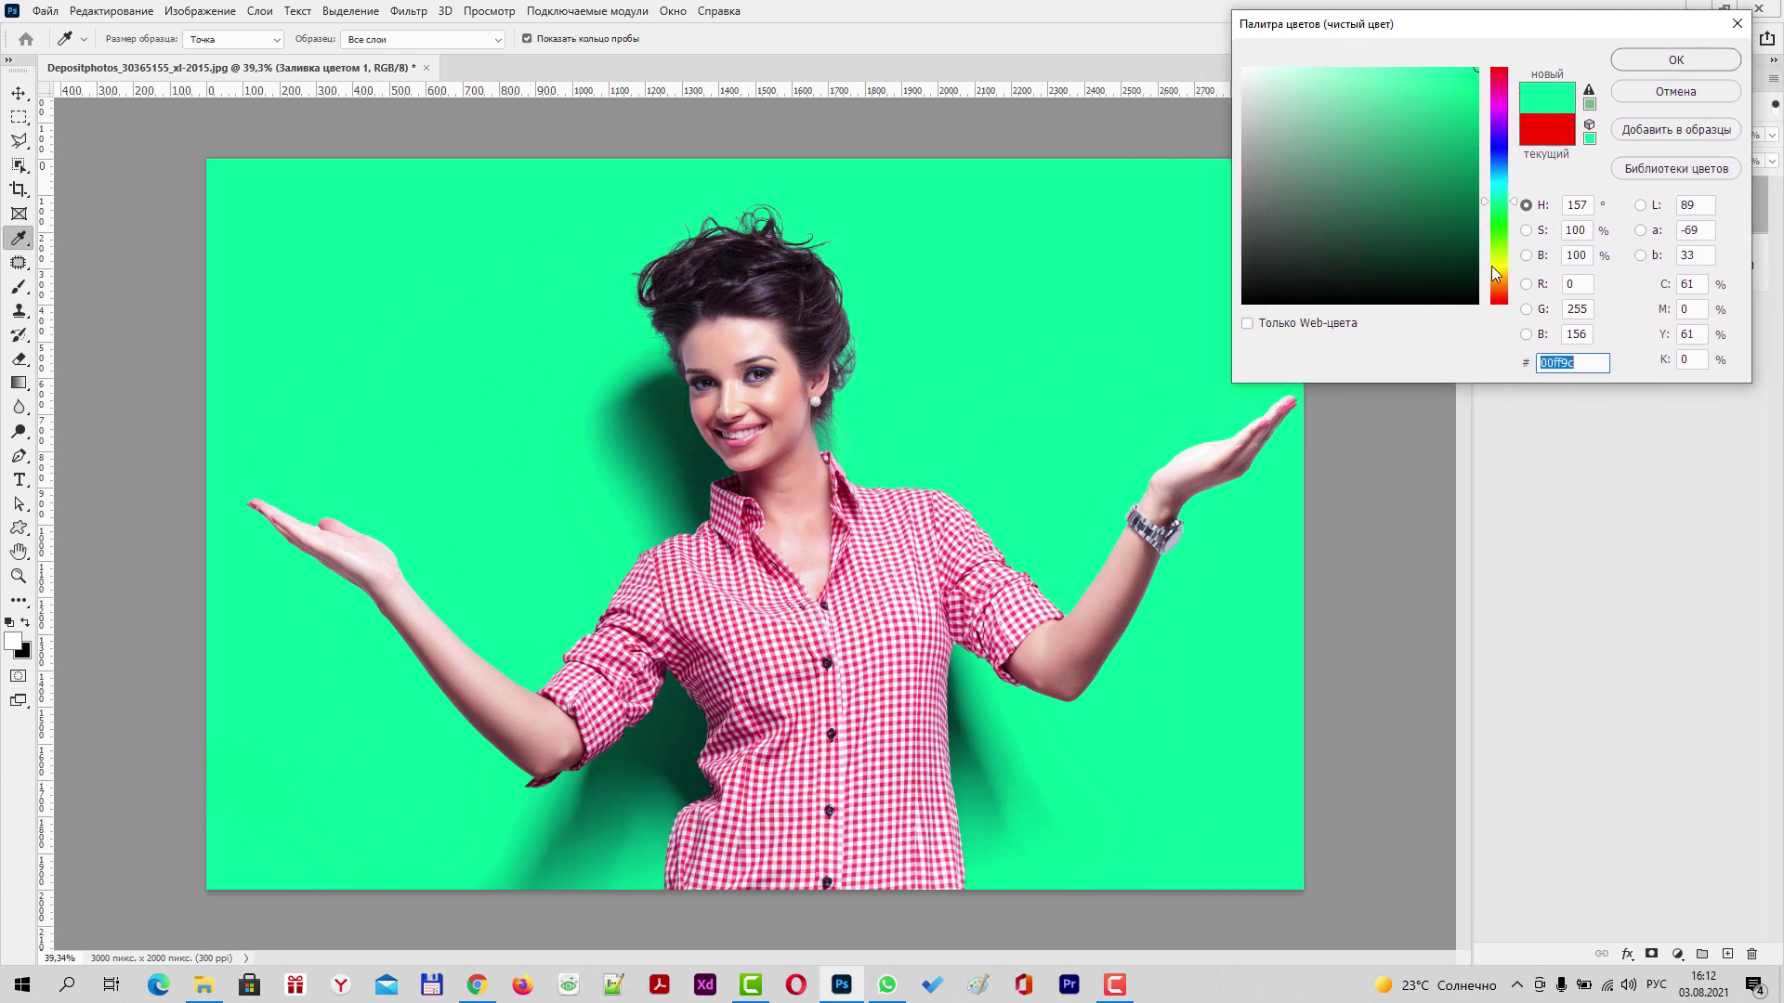
drag(1497, 279, 1501, 193)
click(1670, 60)
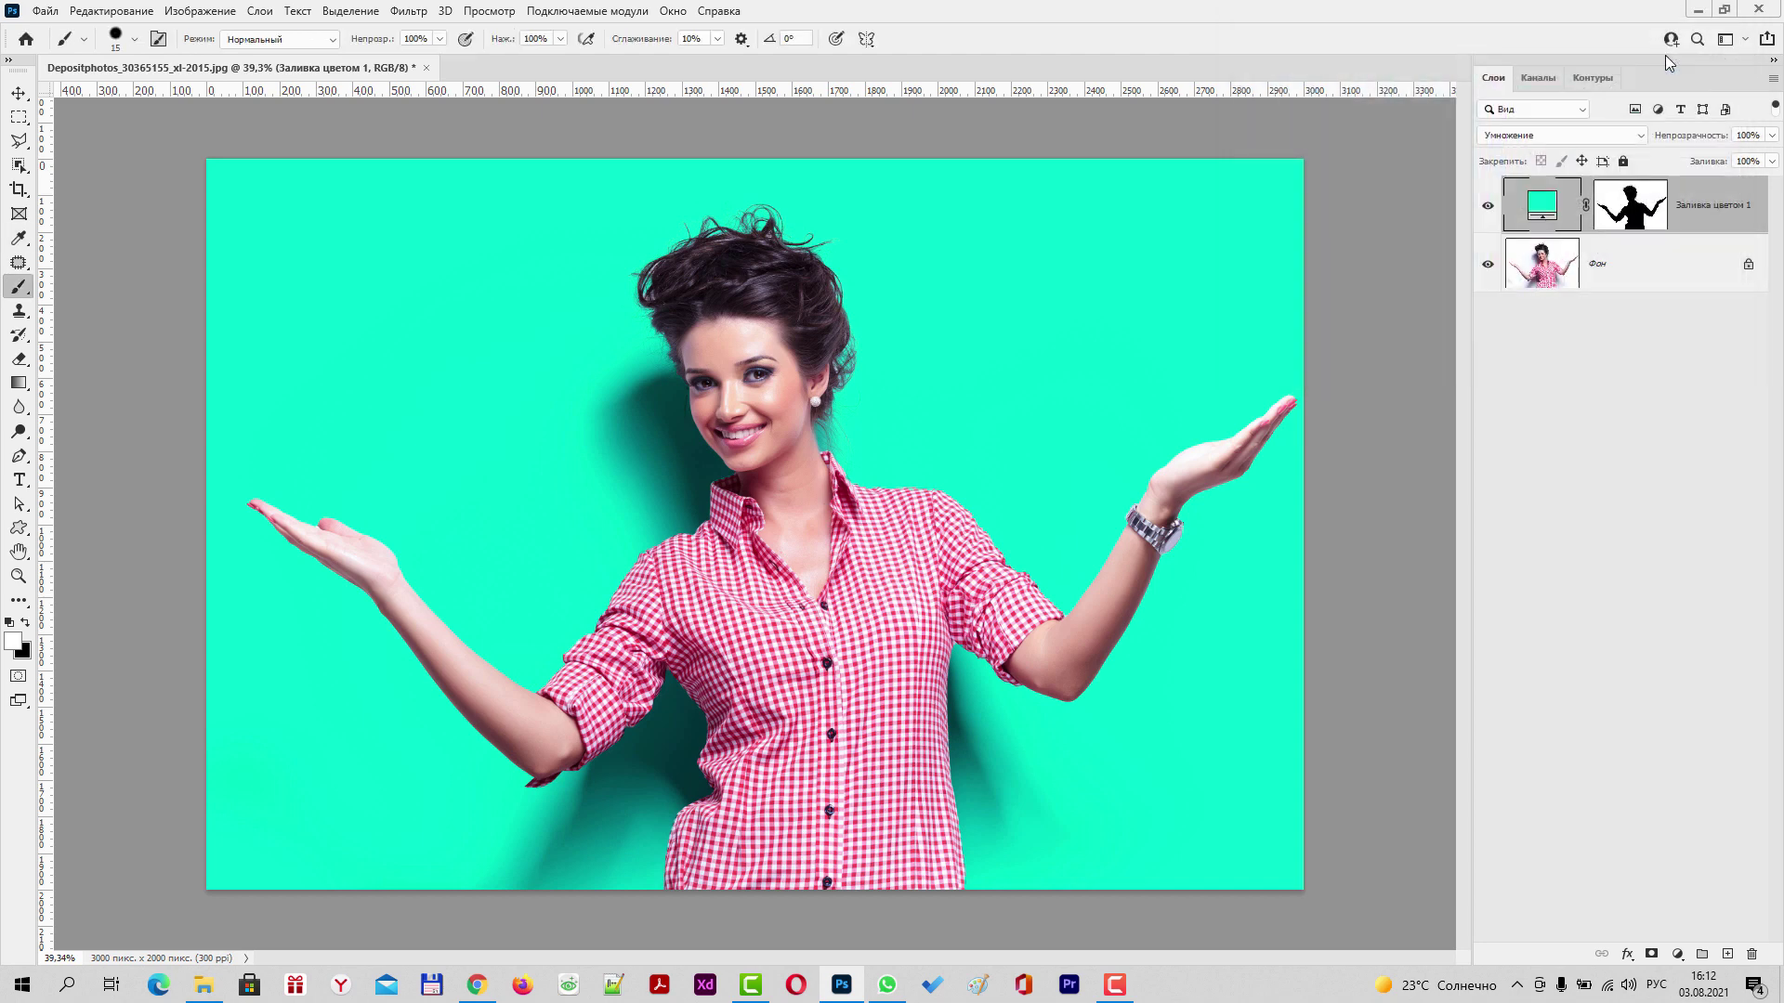